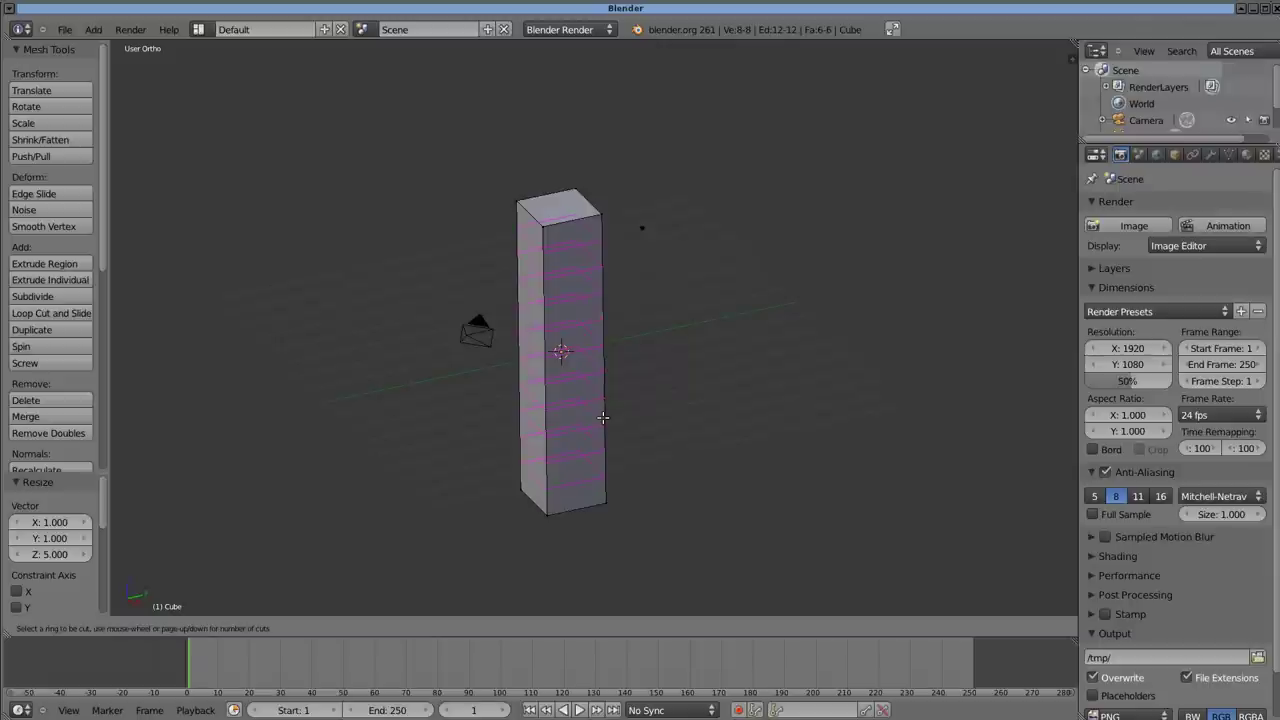
- Place ten evenly spaced horizontal loop cuts along the stretched cube's height and return to Object Mode
{"action": "left_click", "coordinate": [603, 418]}
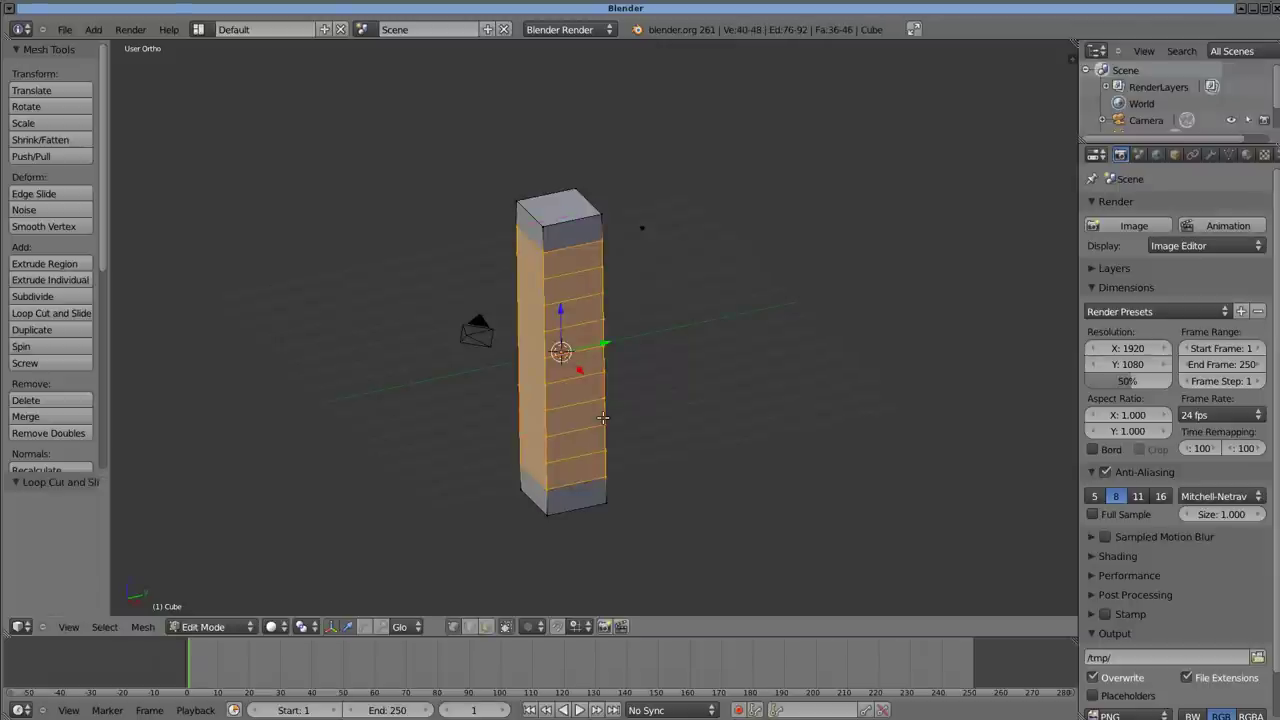
{"action": "mouse_move", "coordinate": [680, 423]}
{"action": "middle_mouse_down"}
{"action": "mouse_move", "coordinate": [700, 426]}
{"action": "mouse_move", "coordinate": [689, 423]}
{"action": "middle_mouse_up"}
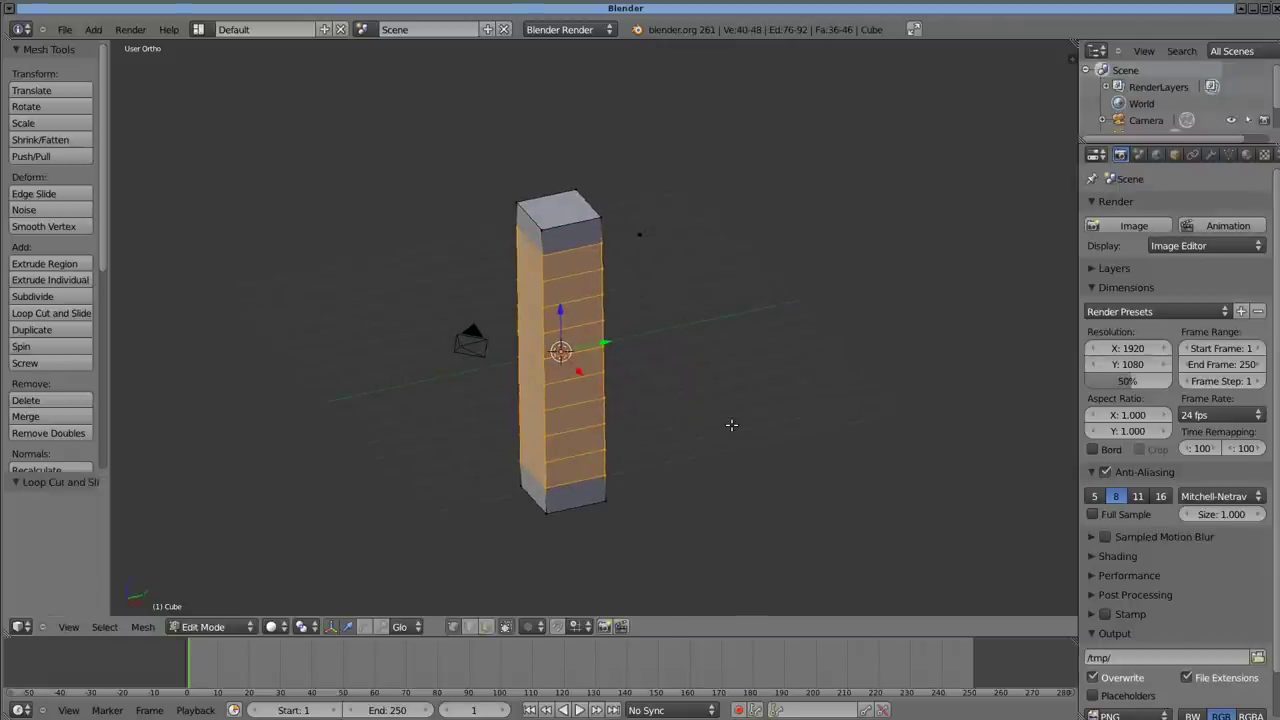
{"action": "key", "text": "Tab"}
{"action": "scroll", "coordinate": [731, 424], "scroll_direction": "up", "scroll_amount": 1}
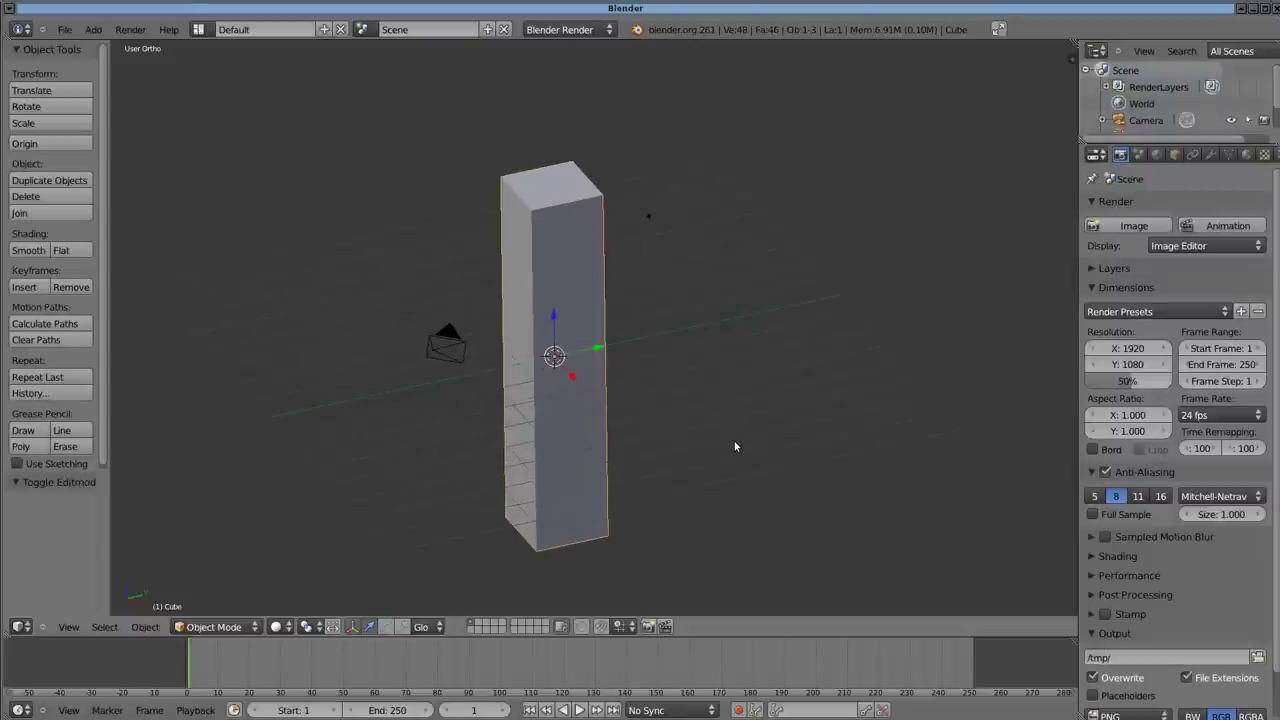
{"action": "middle_click_drag", "start_coordinate": [735, 446], "coordinate": [779, 457], "text": "shift"}
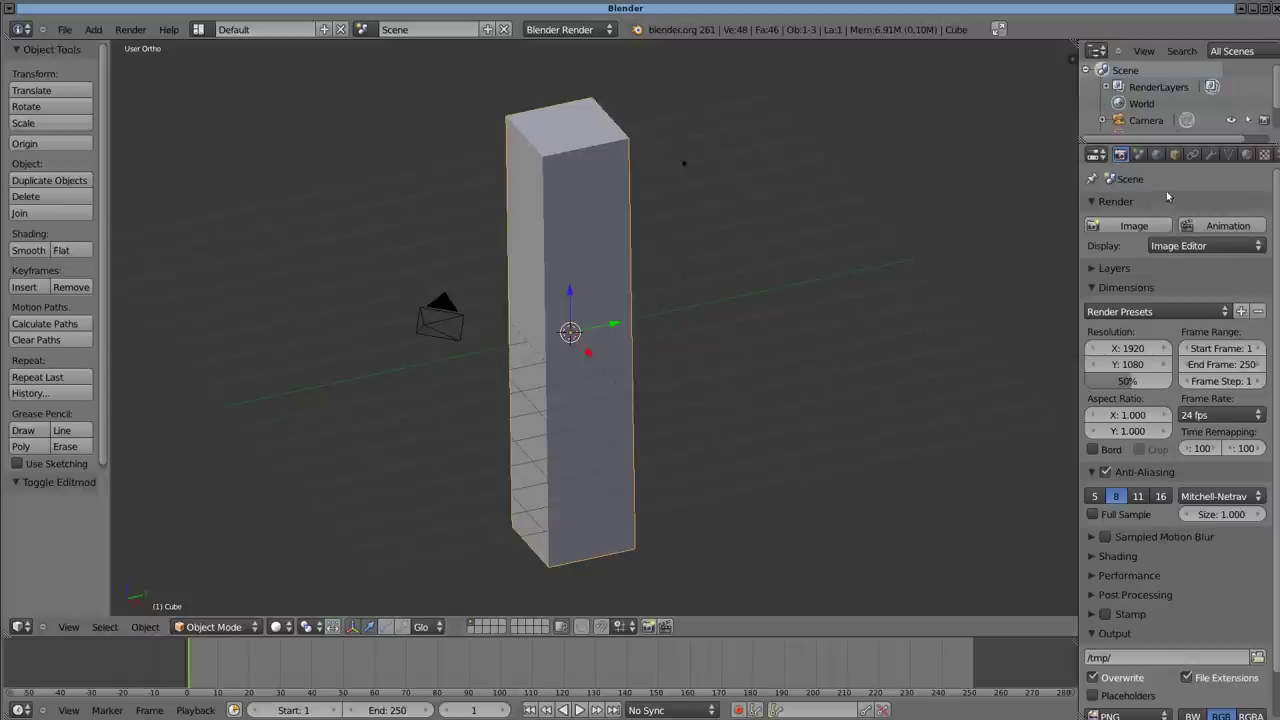
- Add a Simple Deform modifier in Twist mode to the column and set its deform factor to 5
{"action": "left_click", "coordinate": [1210, 155]}
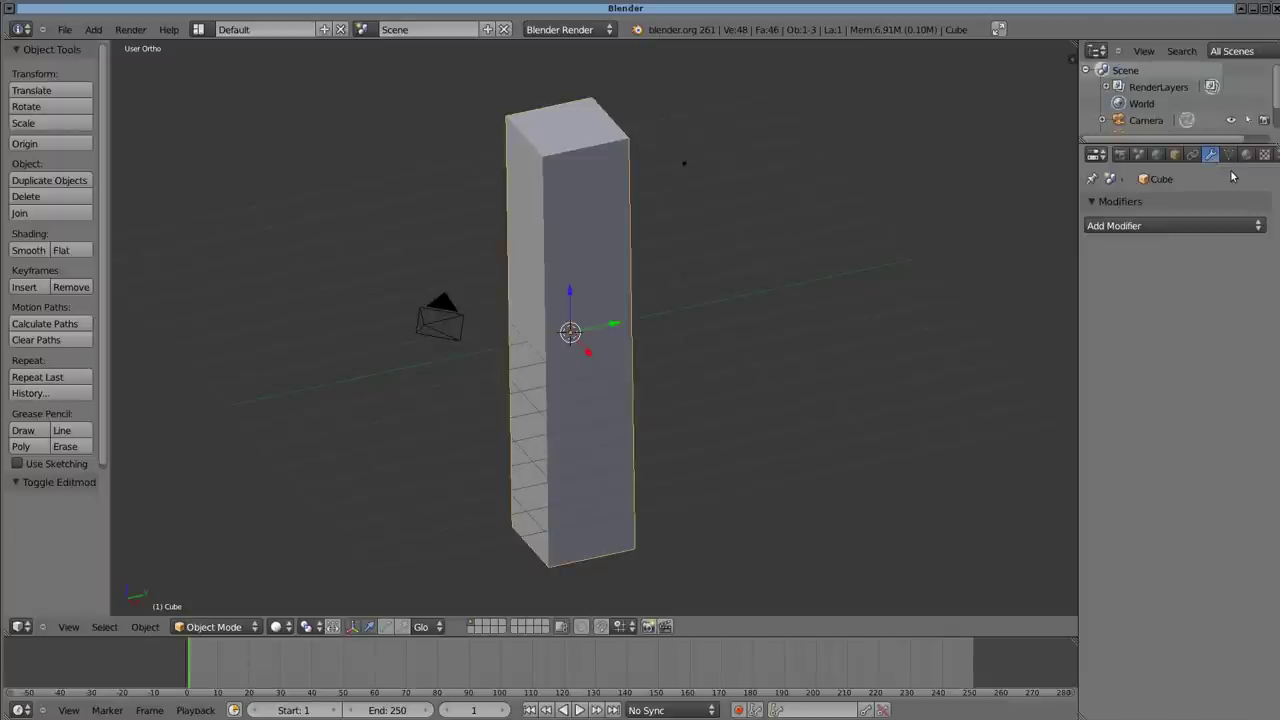
{"action": "left_click", "coordinate": [1234, 226]}
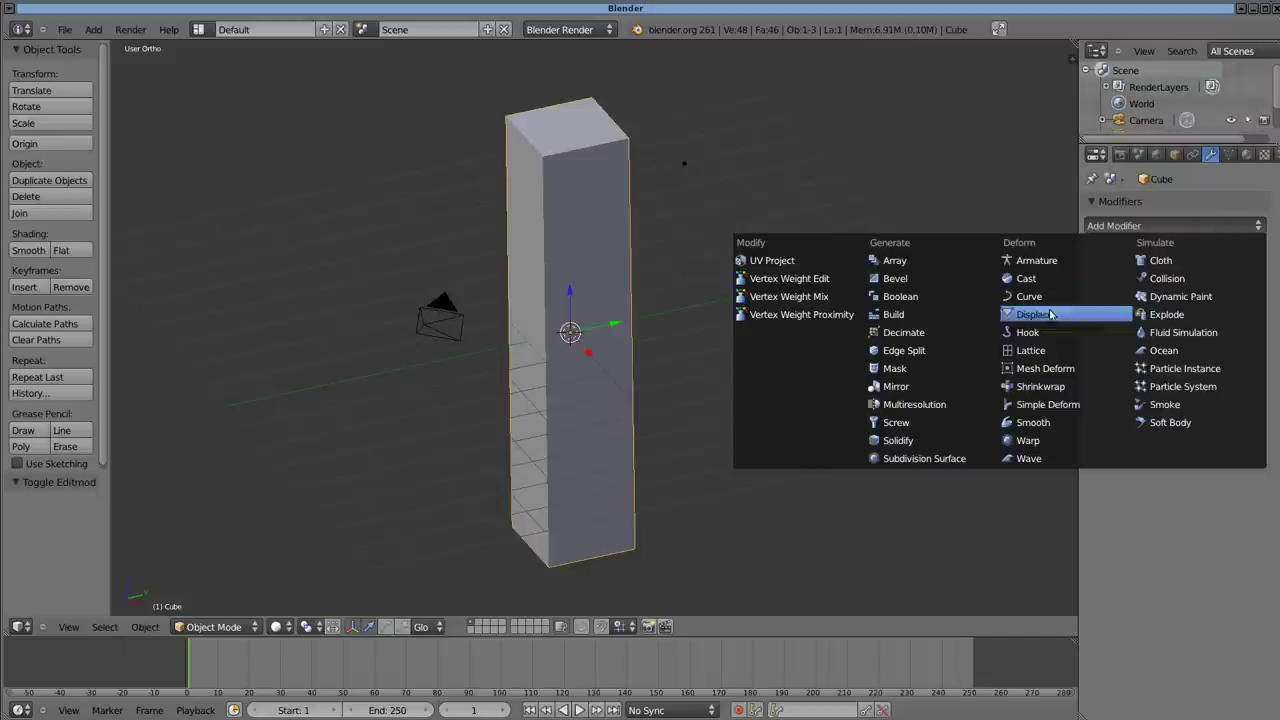
{"action": "left_click", "coordinate": [1108, 410]}
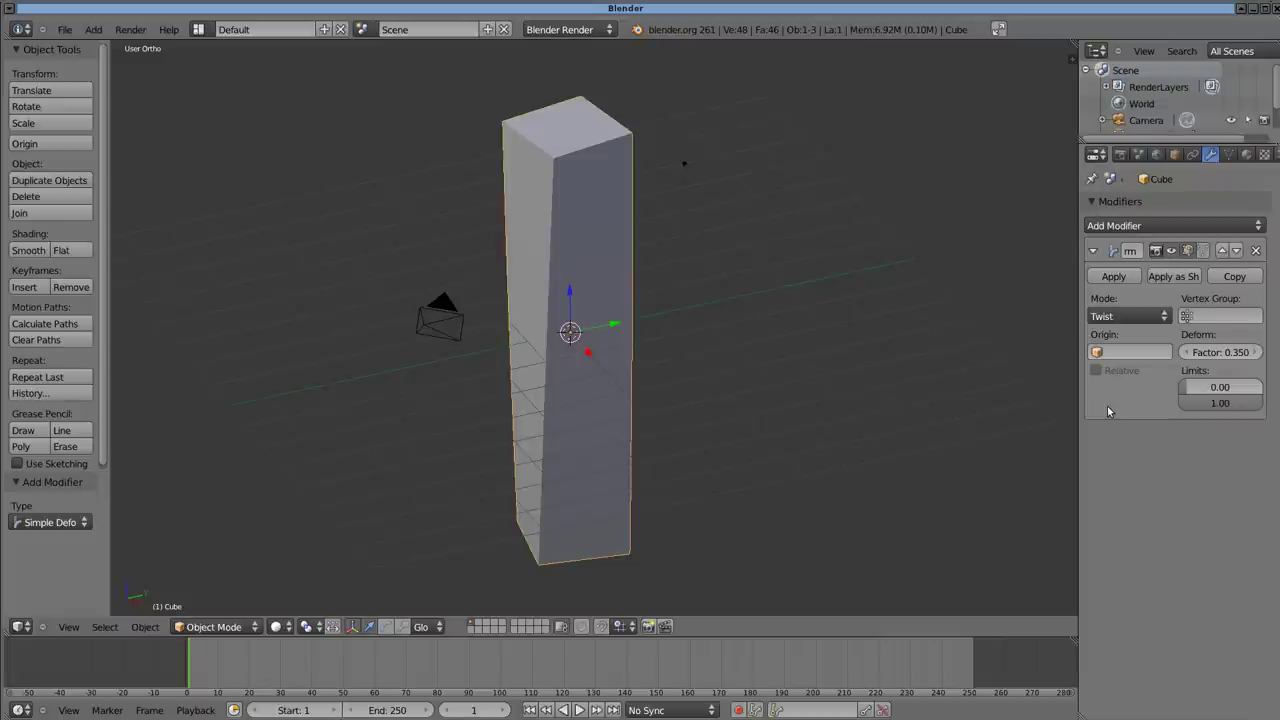
{"action": "left_click", "coordinate": [1216, 353]}
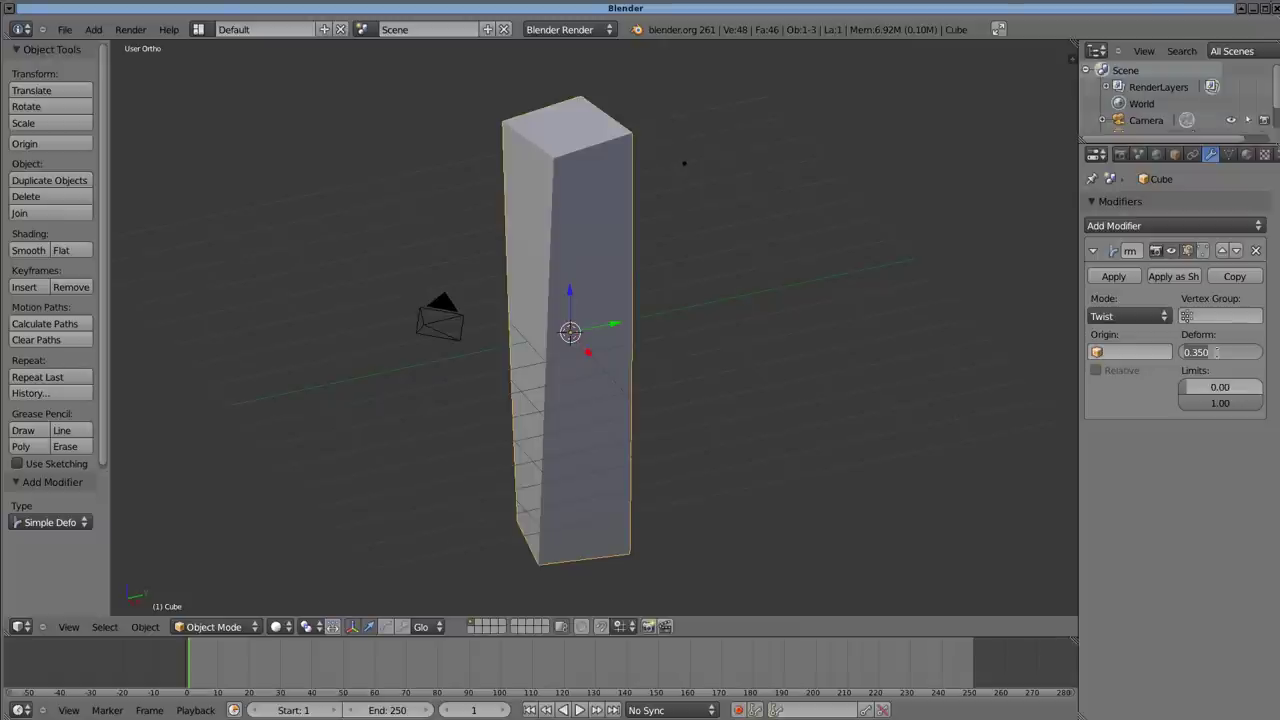
{"action": "type", "text": "5"}
{"action": "key", "text": "Return"}
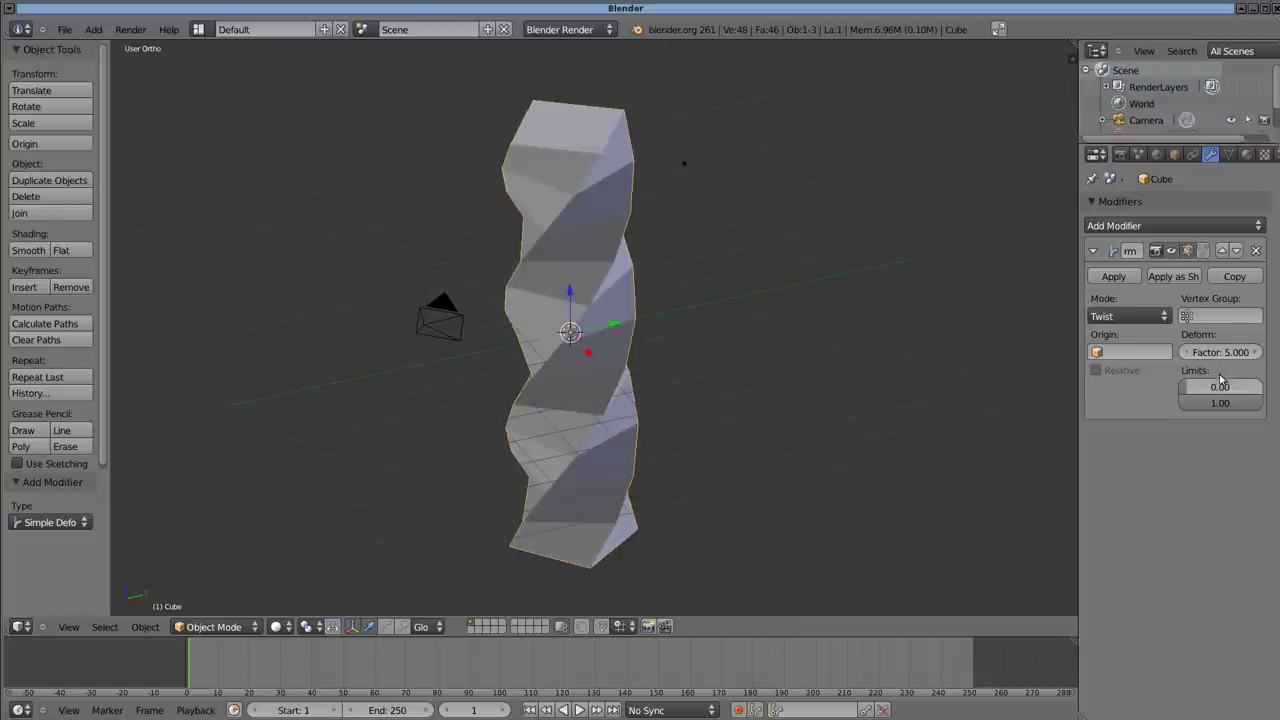
- Set the twist's lower limit to 0.5 so only the upper half of the column deforms
{"action": "left_click", "coordinate": [1220, 386]}
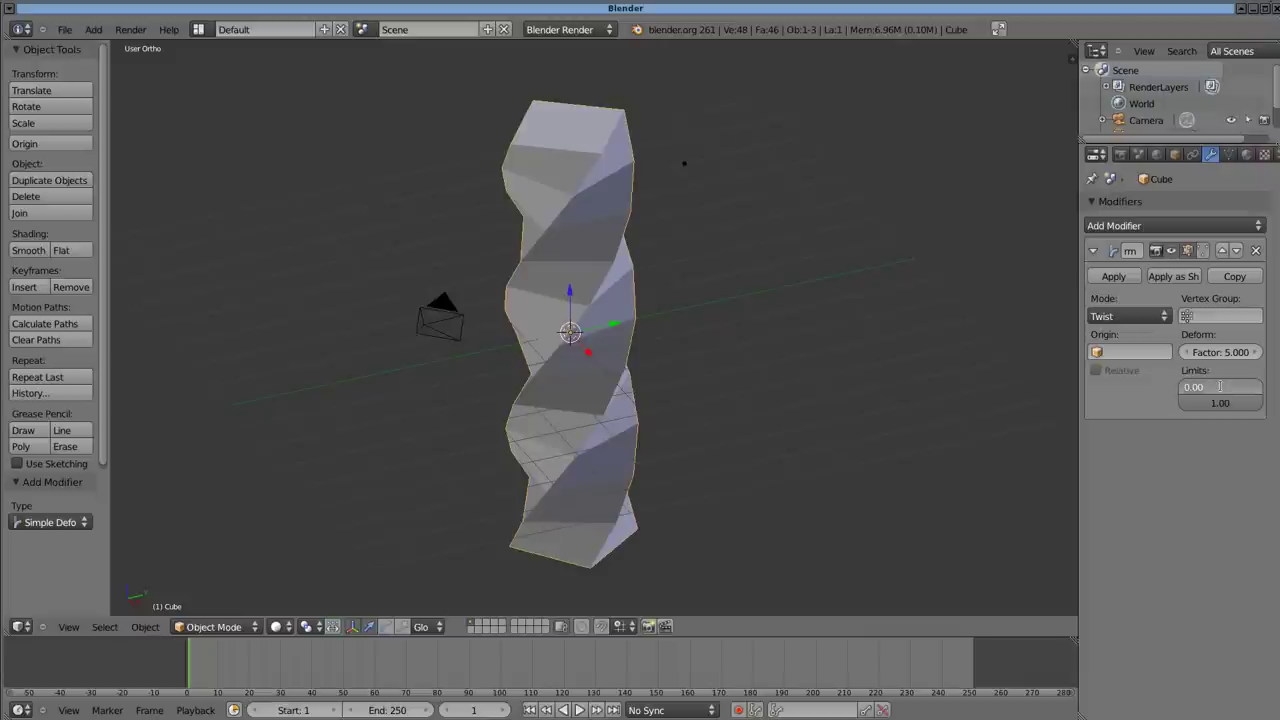
{"action": "type", "text": "0.5"}
{"action": "key", "text": "Return"}
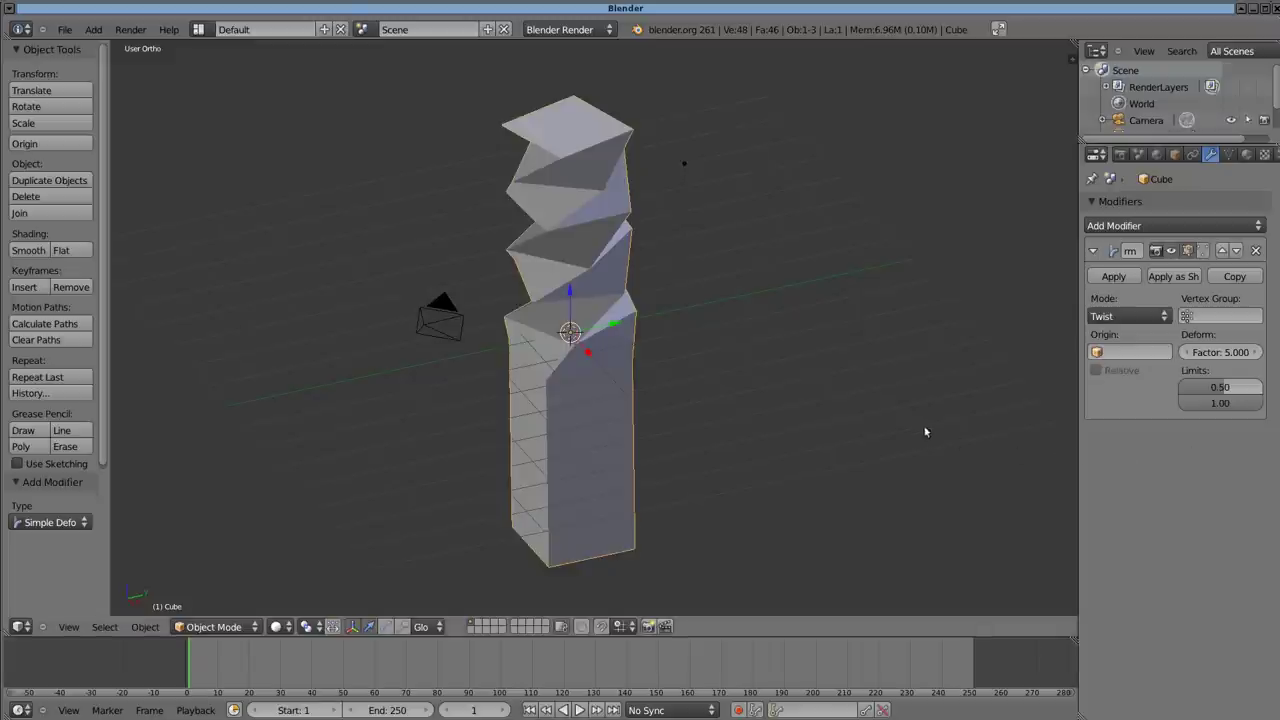
- Subdivide the column's entire mesh once and return to Object Mode
{"action": "key", "text": "Tab"}
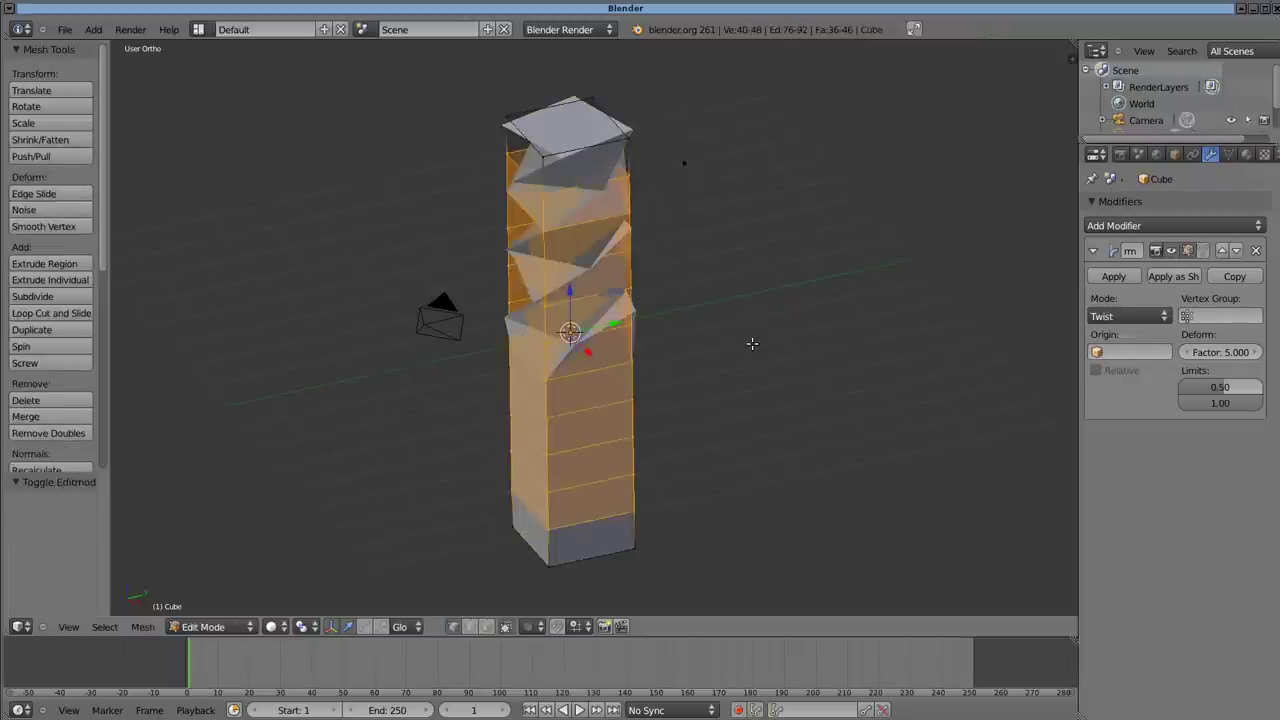
{"action": "key", "text": "a"}
{"action": "key", "text": "a"}
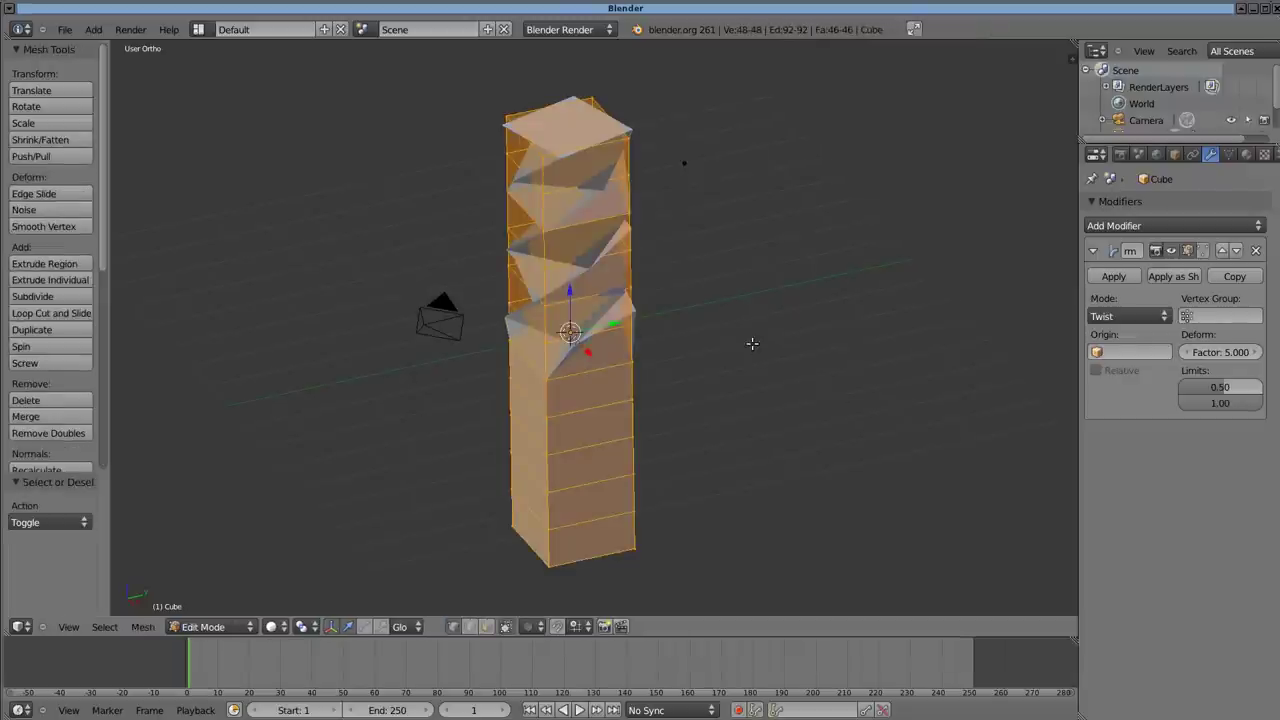
{"action": "key", "text": "w"}
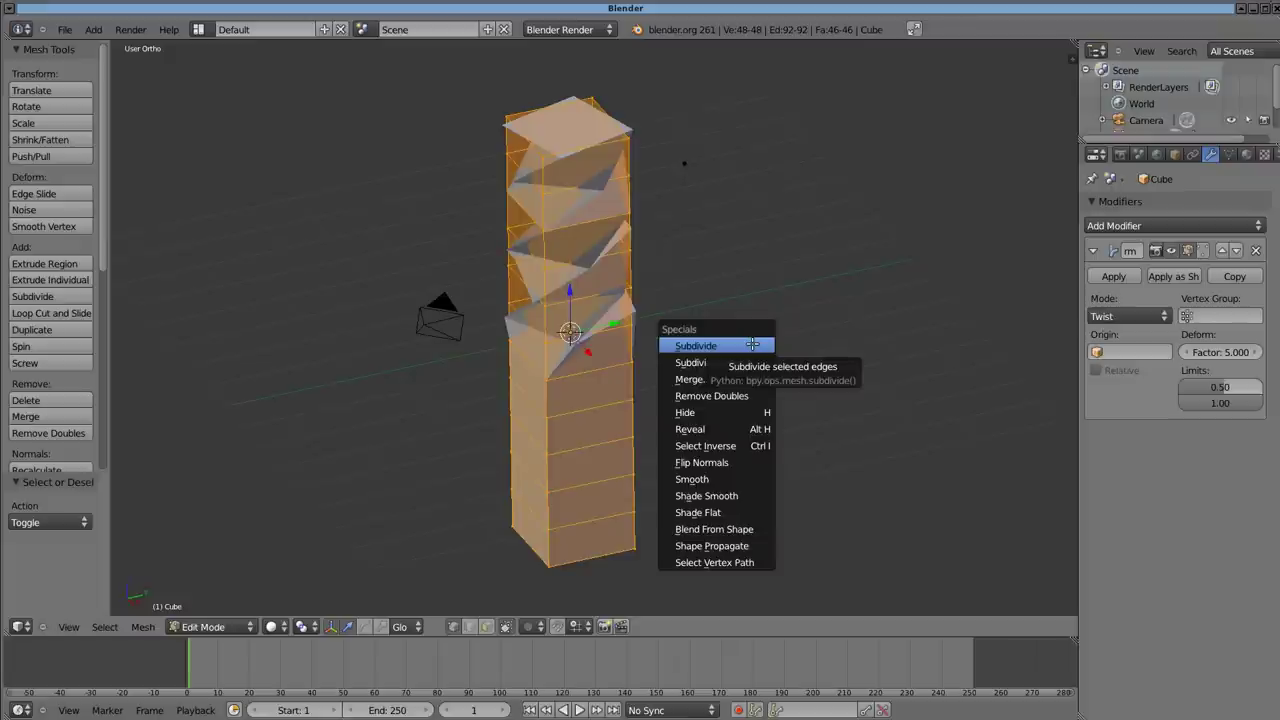
{"action": "left_click", "coordinate": [752, 344]}
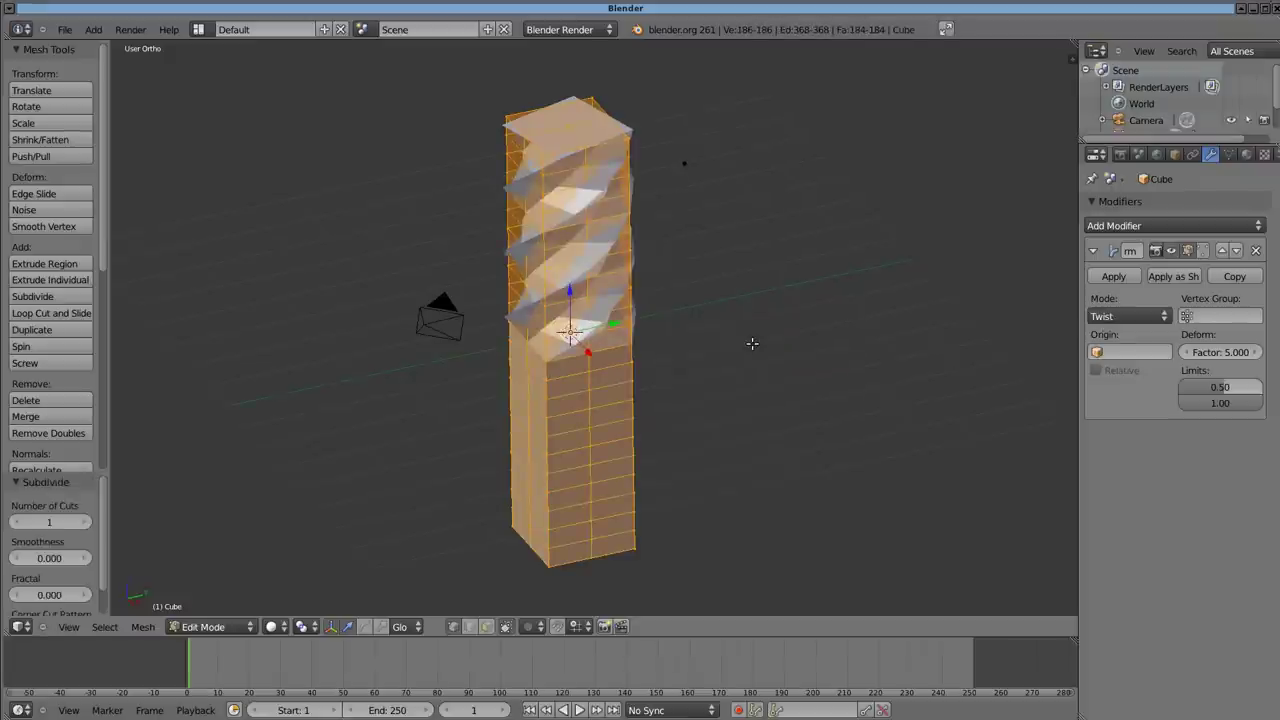
{"action": "key", "text": "Tab"}
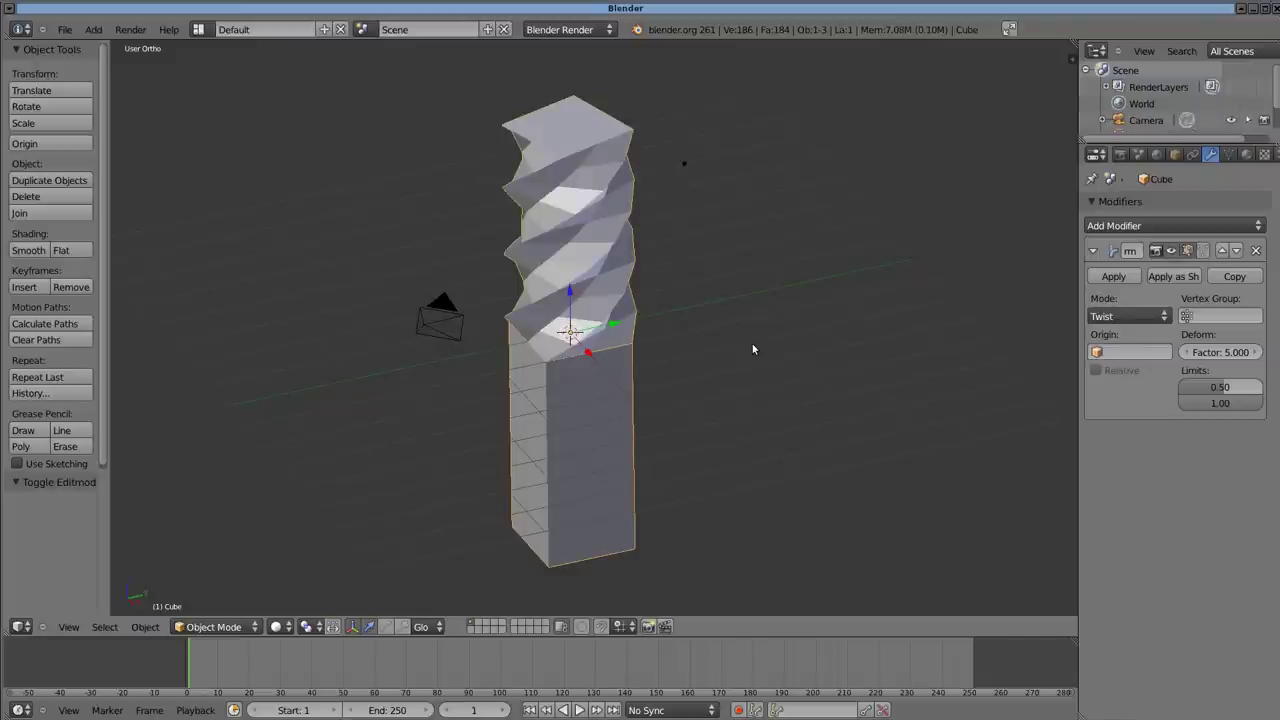
- Switch to the front view, apply the Simple Deform modifier and enter Edit Mode
{"action": "key", "text": "KP_1"}
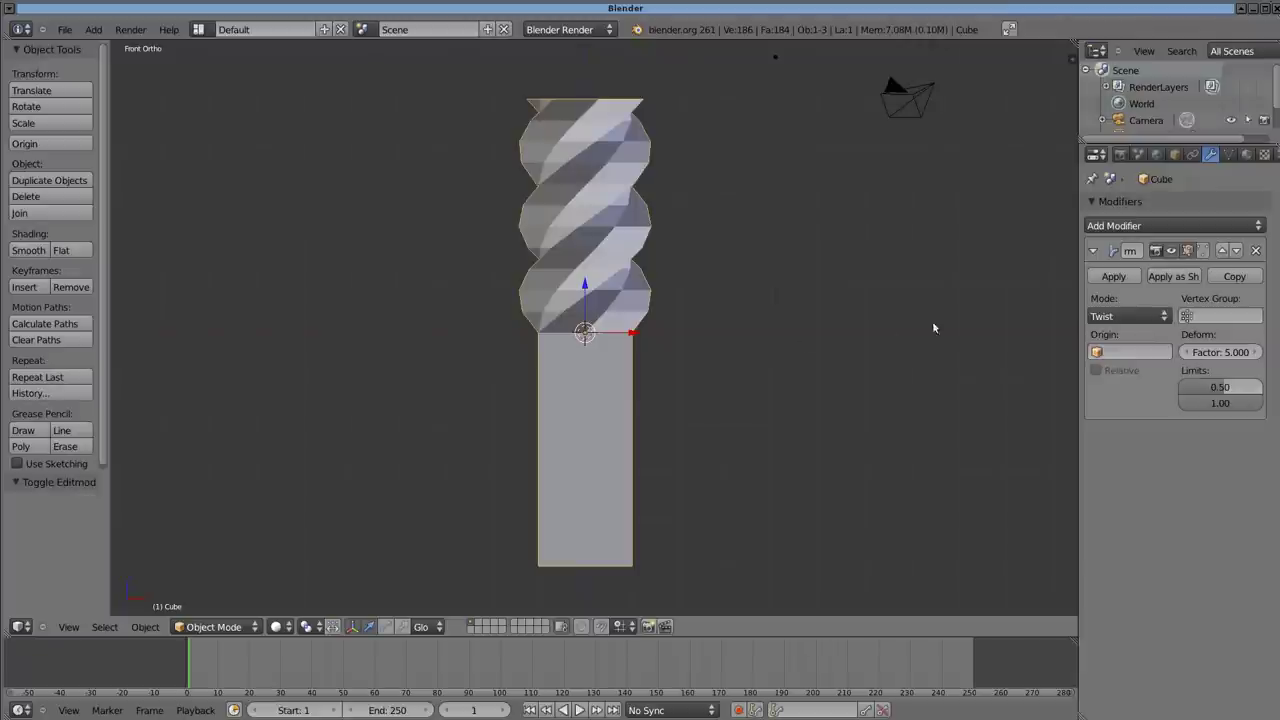
{"action": "left_click", "coordinate": [1110, 277]}
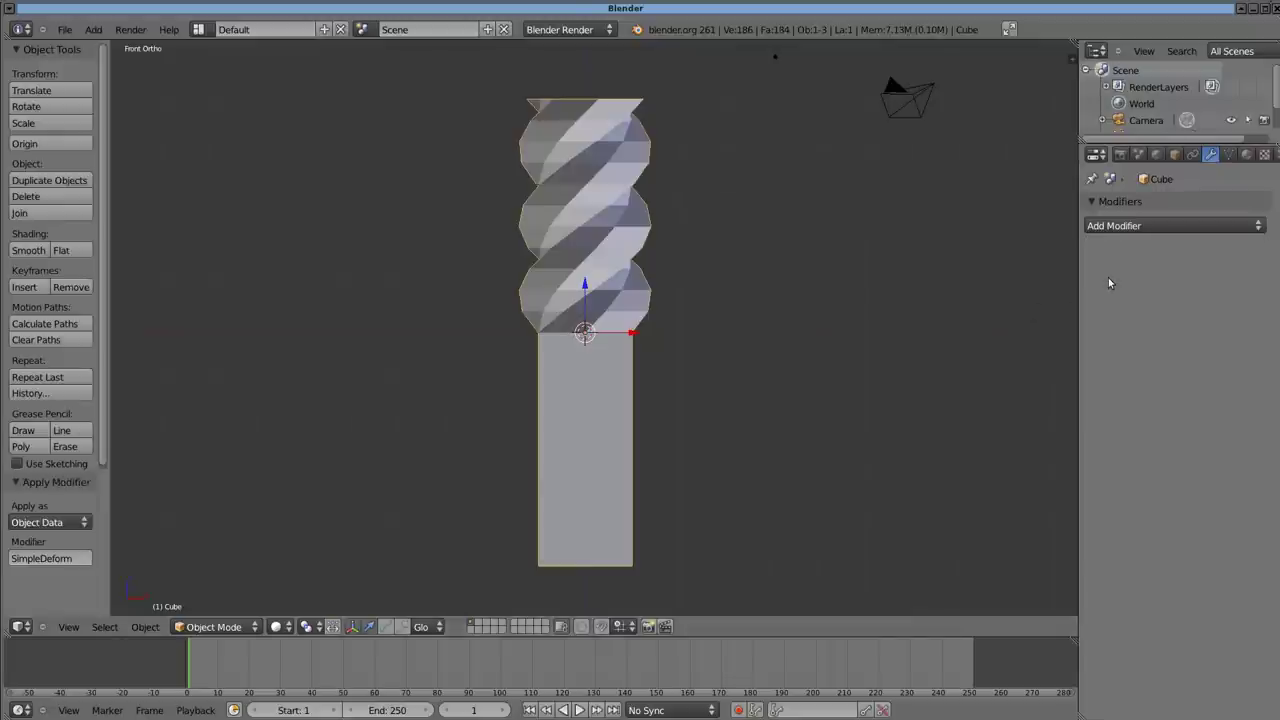
{"action": "key", "text": "Tab"}
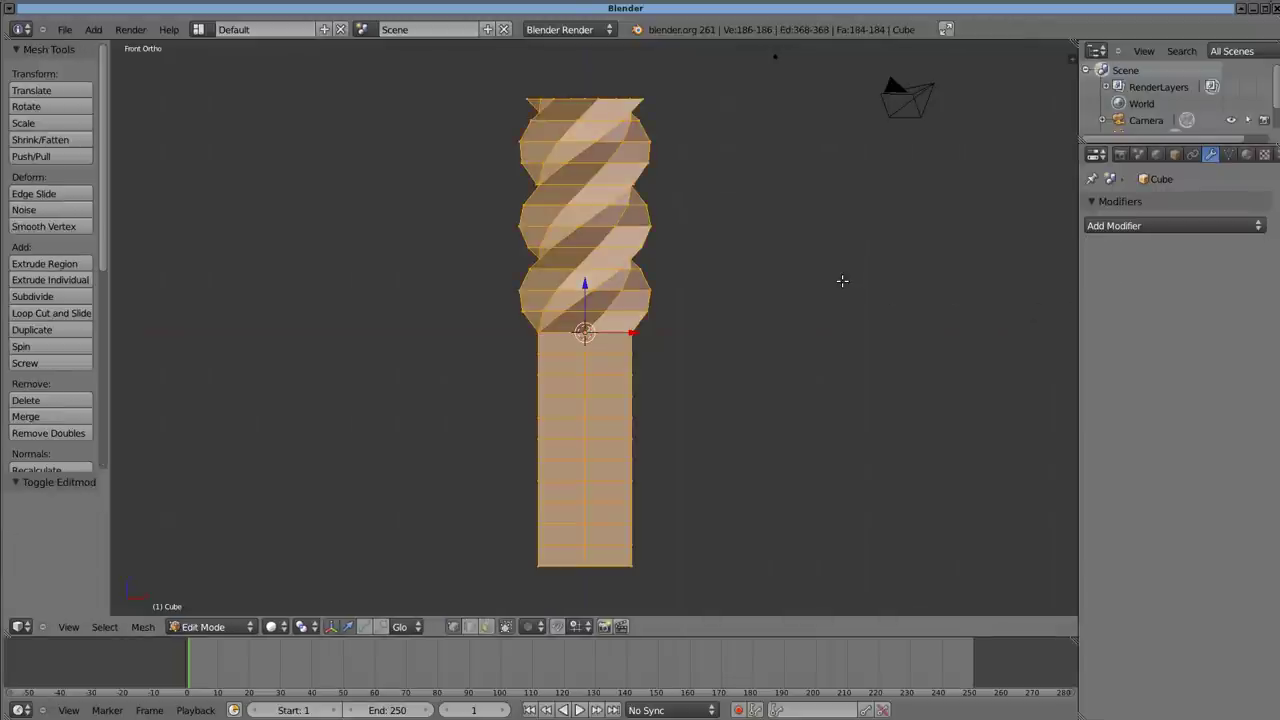
- Select the column's top vertices in wireframe and scale them to 0 with proportional editing enabled at size 1.77
{"action": "middle_click_drag", "start_coordinate": [747, 229], "coordinate": [743, 411], "text": "shift"}
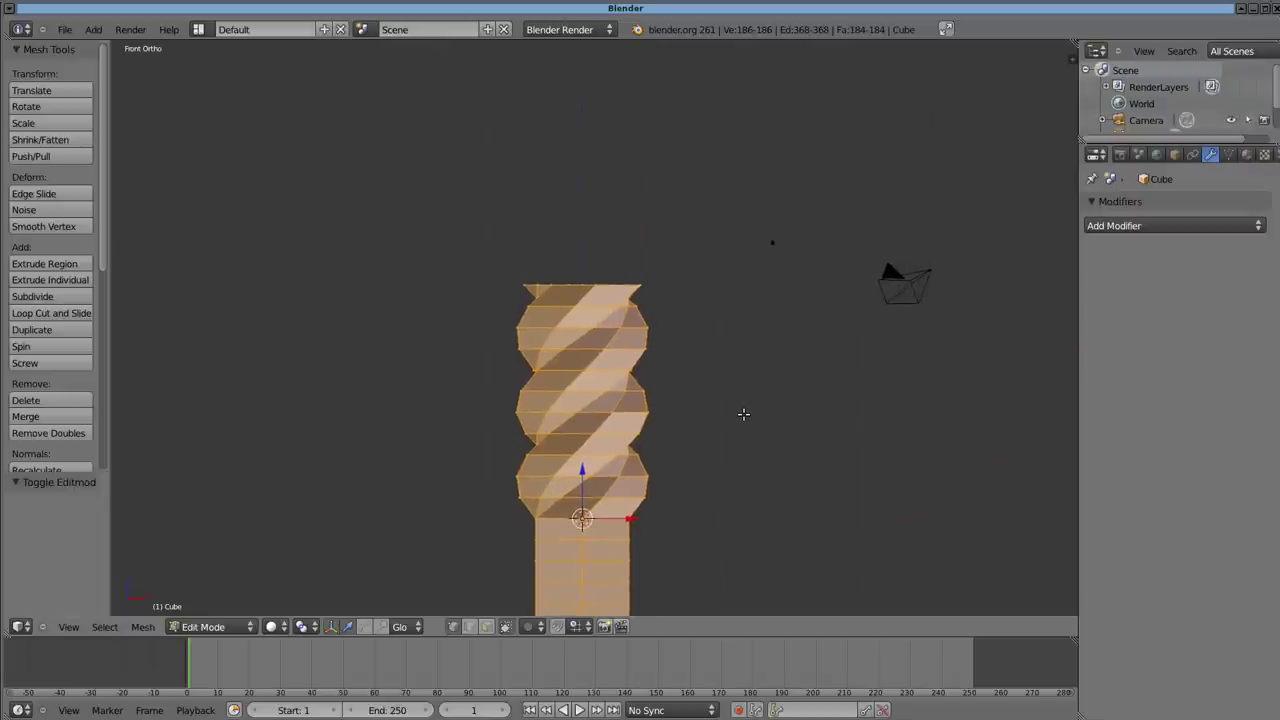
{"action": "key", "text": "z"}
{"action": "key", "text": "a"}
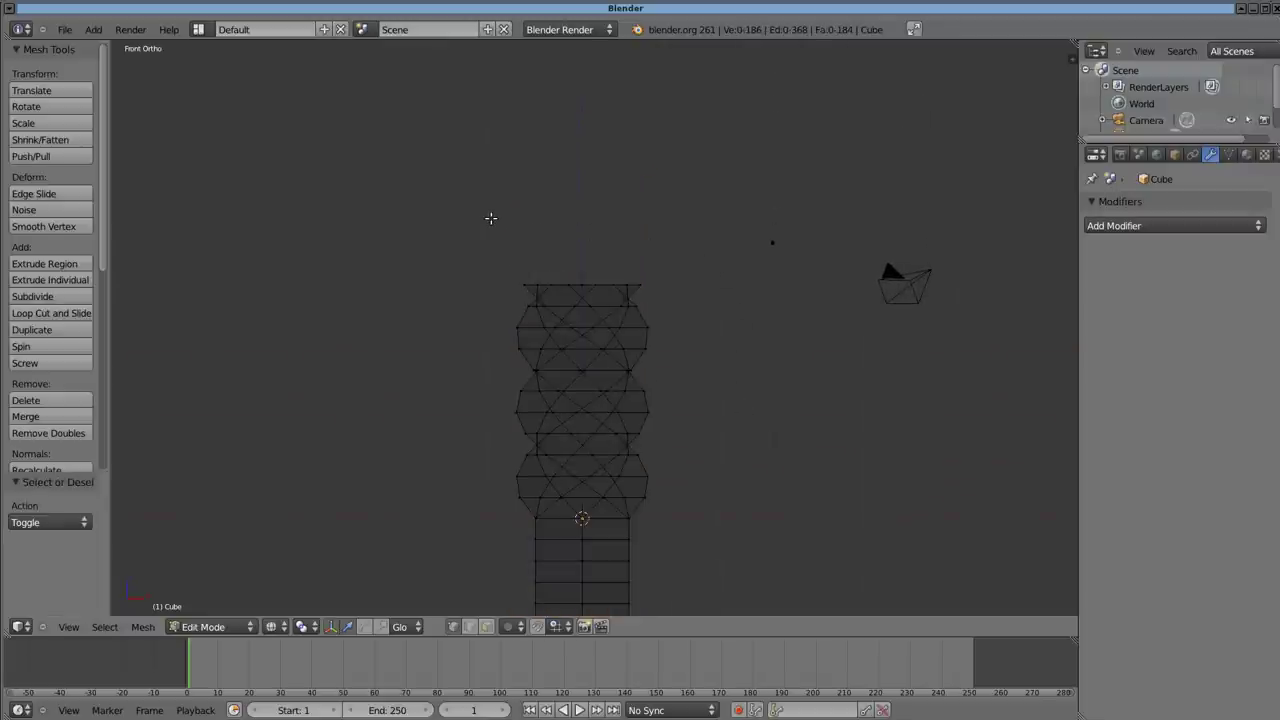
{"action": "key", "text": "b"}
{"action": "left_click_drag", "start_coordinate": [491, 218], "coordinate": [673, 293]}
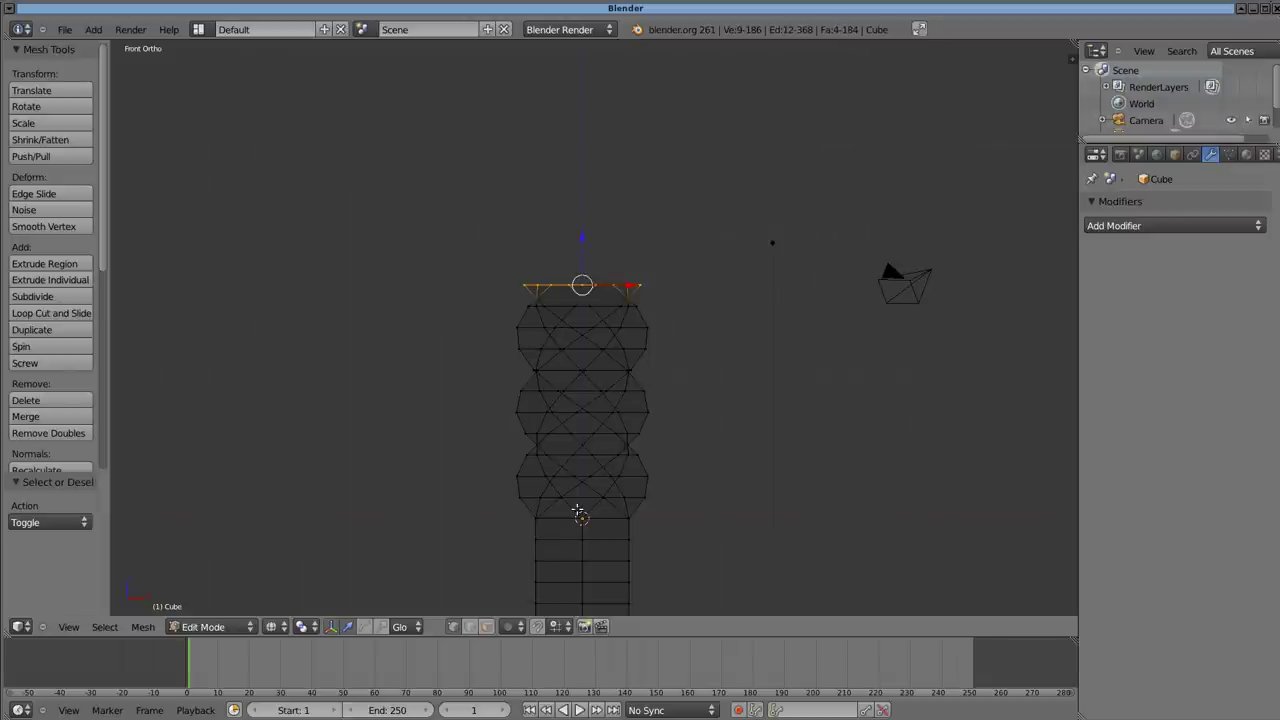
{"action": "left_click", "coordinate": [514, 626]}
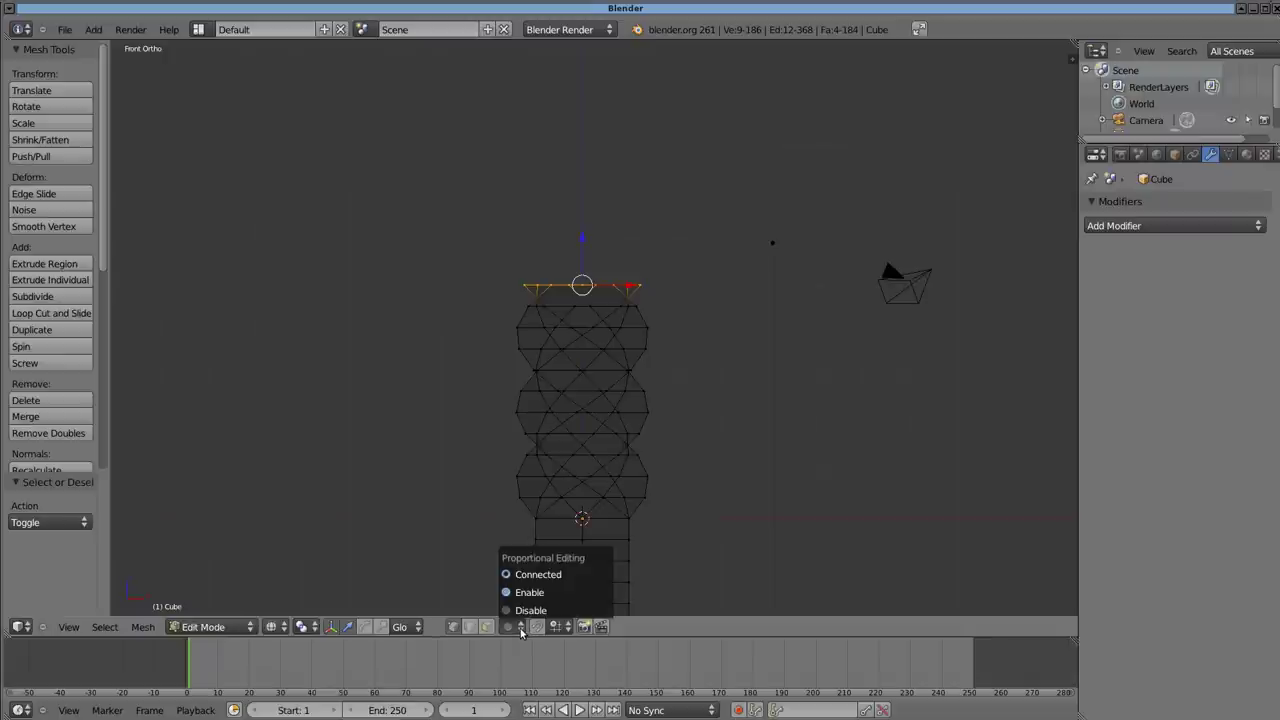
{"action": "left_click", "coordinate": [543, 593]}
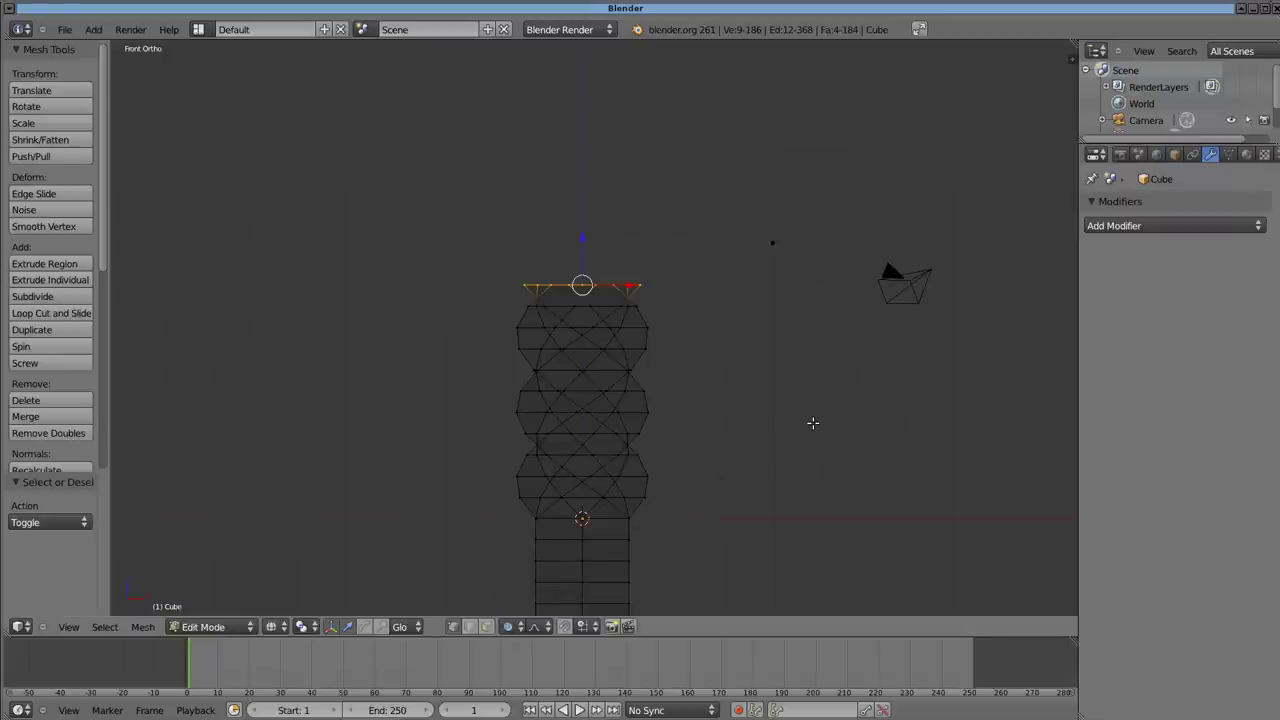
{"action": "key", "text": "s"}
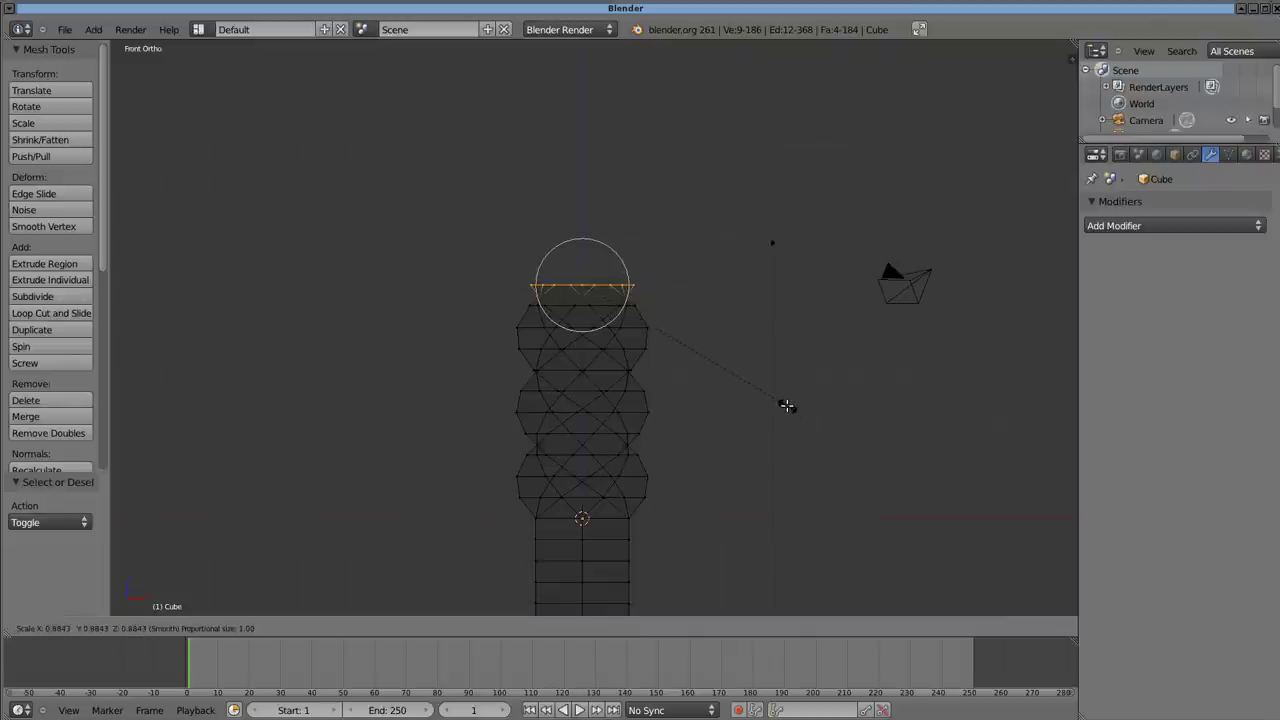
{"action": "scroll", "coordinate": [786, 405], "scroll_direction": "down", "scroll_amount": 4}
{"action": "scroll", "coordinate": [786, 405], "scroll_direction": "down", "scroll_amount": 2}
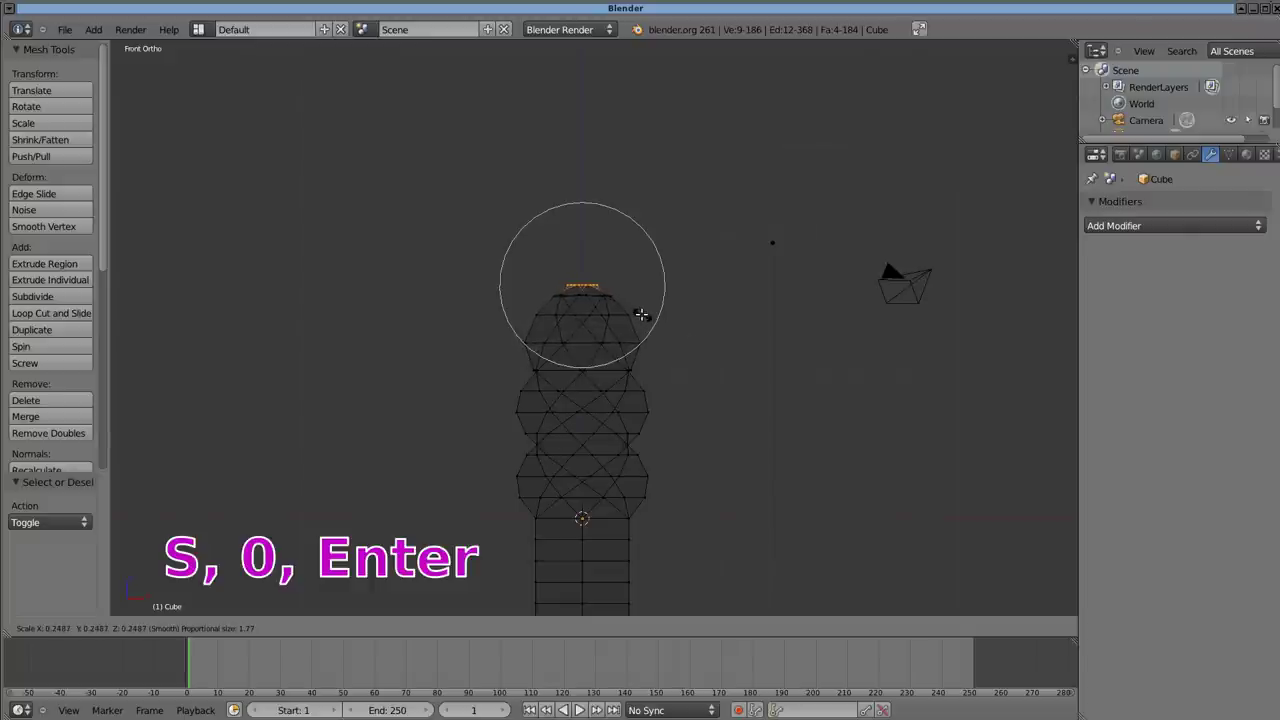
{"action": "key", "text": "0"}
{"action": "key", "text": "Return"}
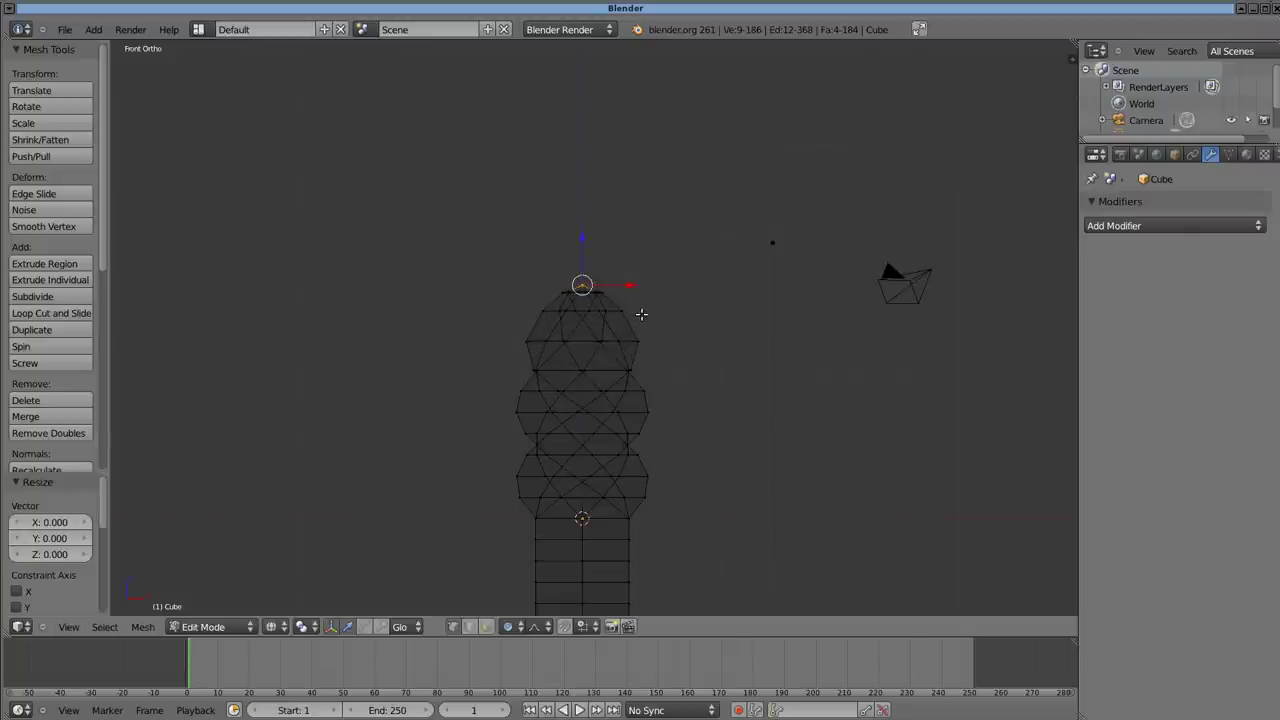
- Deselect all vertices and disable proportional editing
{"action": "scroll", "coordinate": [683, 323], "scroll_direction": "up", "scroll_amount": 1}
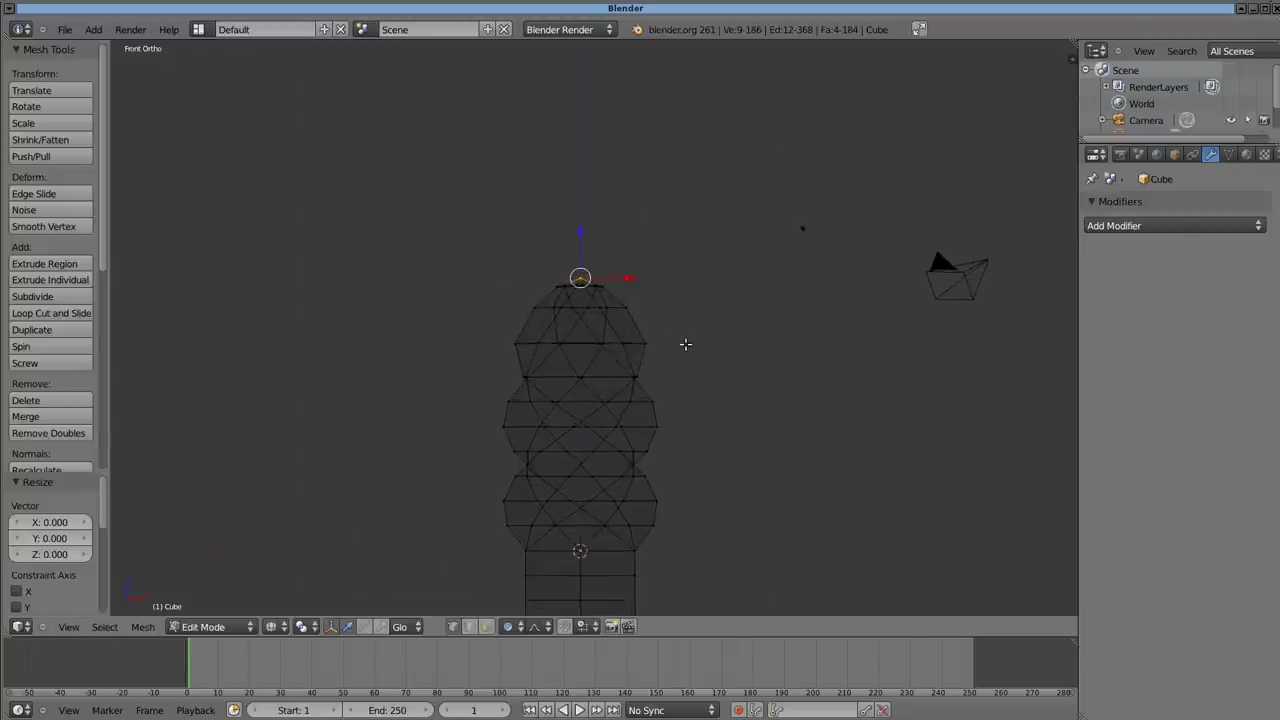
{"action": "scroll", "coordinate": [675, 280], "scroll_direction": "down", "scroll_amount": 3}
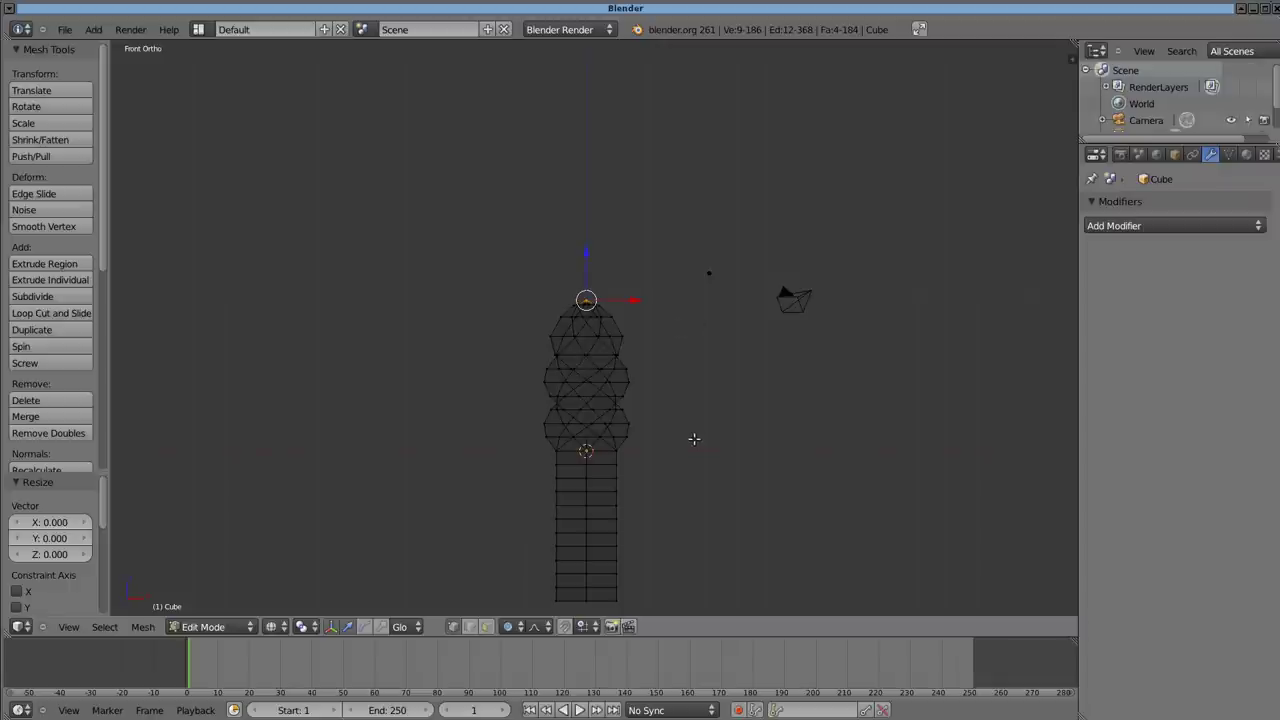
{"action": "middle_click_drag", "start_coordinate": [694, 440], "coordinate": [689, 322], "text": "shift"}
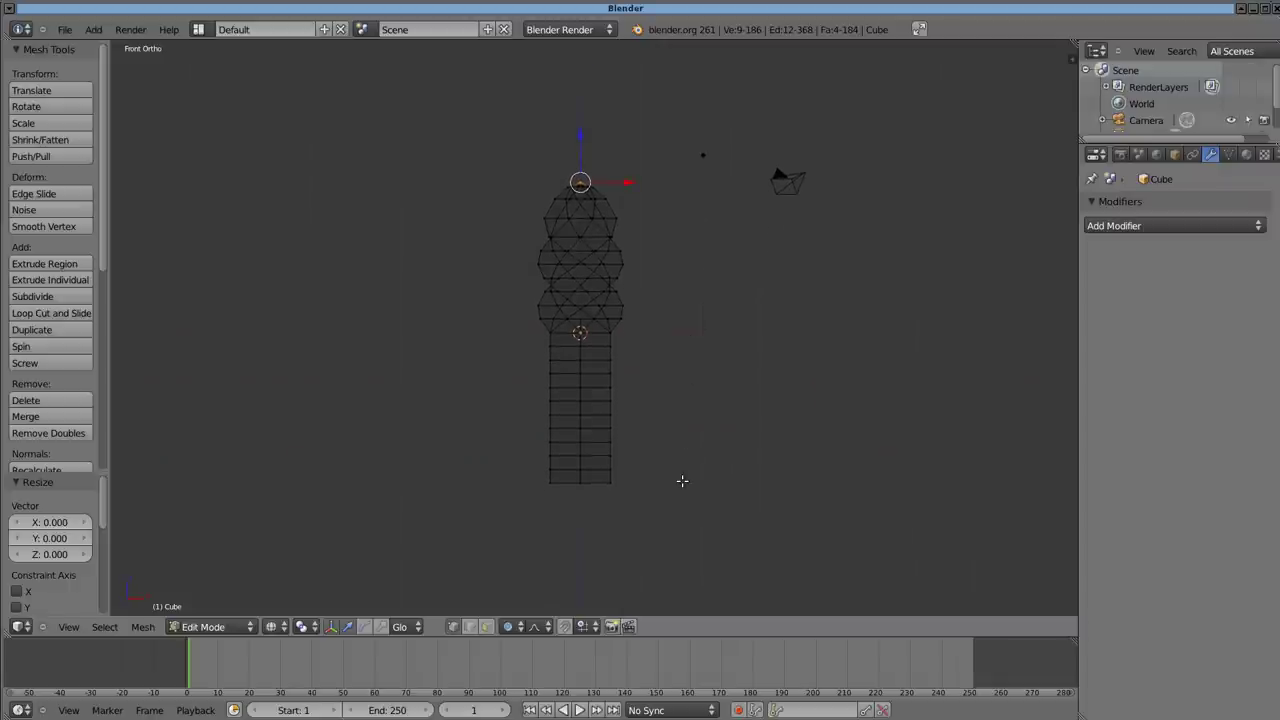
{"action": "key", "text": "a"}
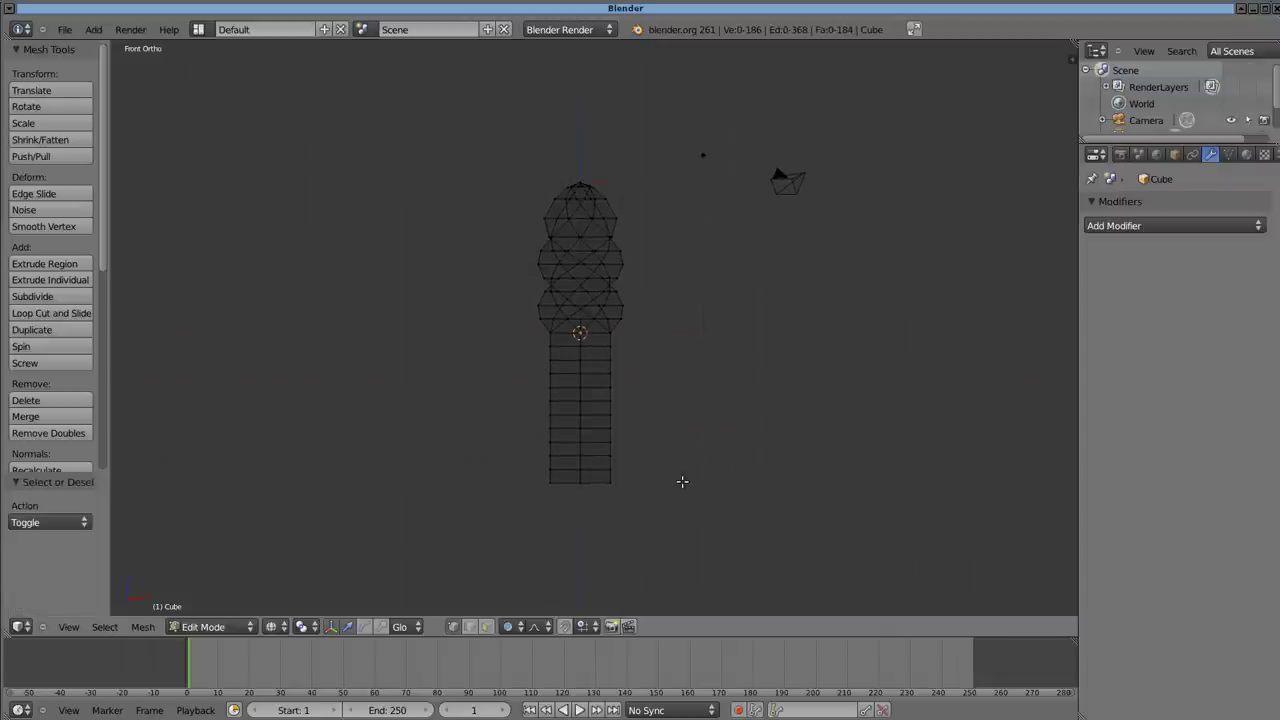
{"action": "left_click", "coordinate": [518, 627]}
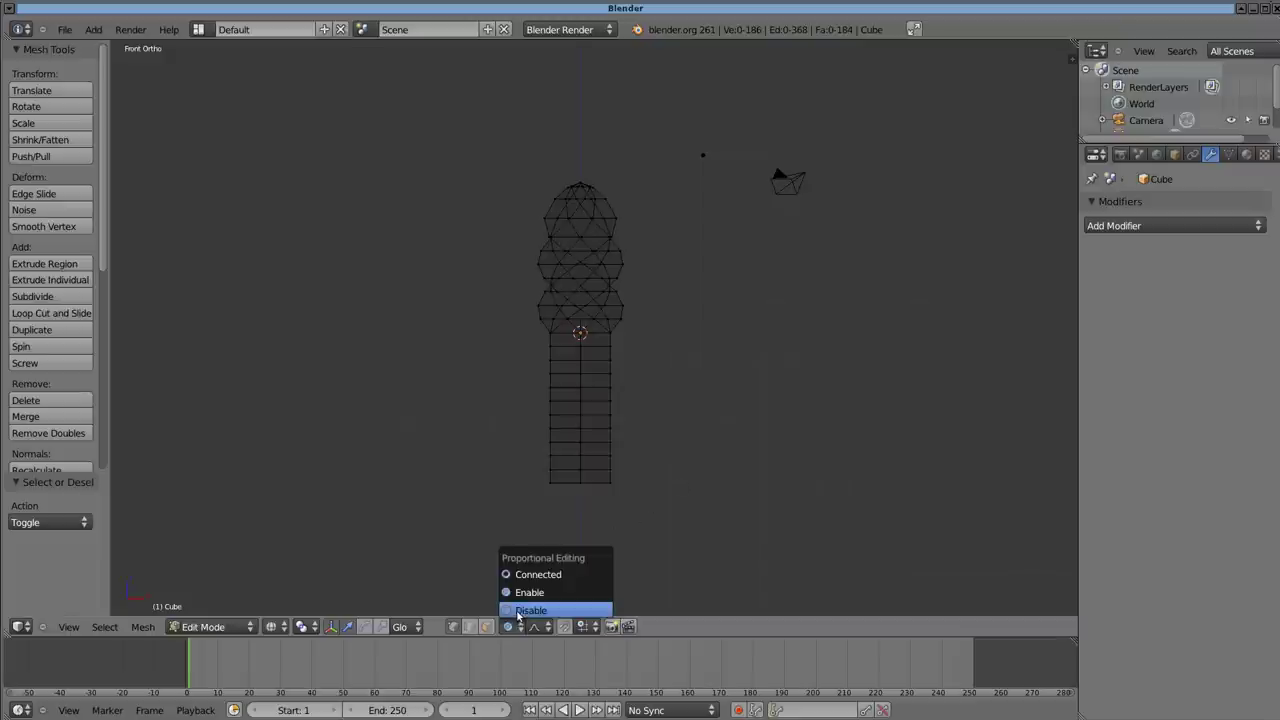
{"action": "left_click", "coordinate": [516, 610]}
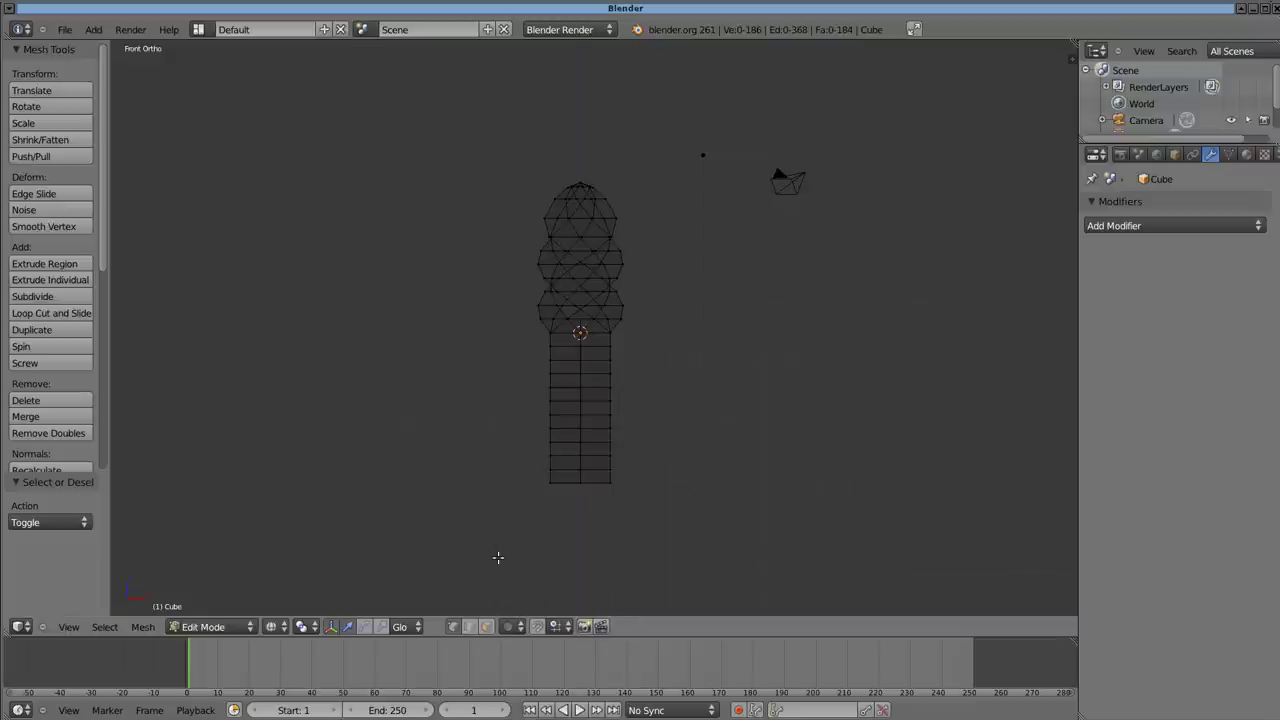
- Select the two vertex rings just above the column's lower end and scale them by about 2.01
{"action": "key", "text": "b"}
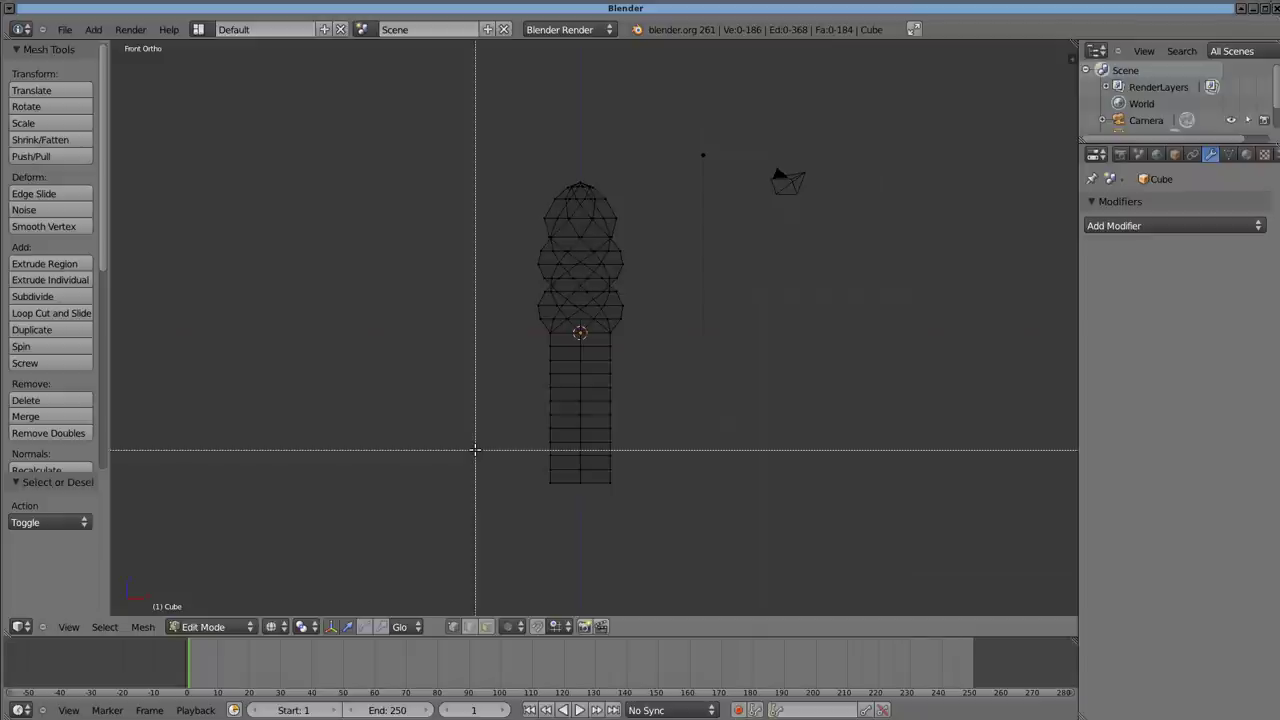
{"action": "left_click_drag", "start_coordinate": [475, 450], "coordinate": [634, 476]}
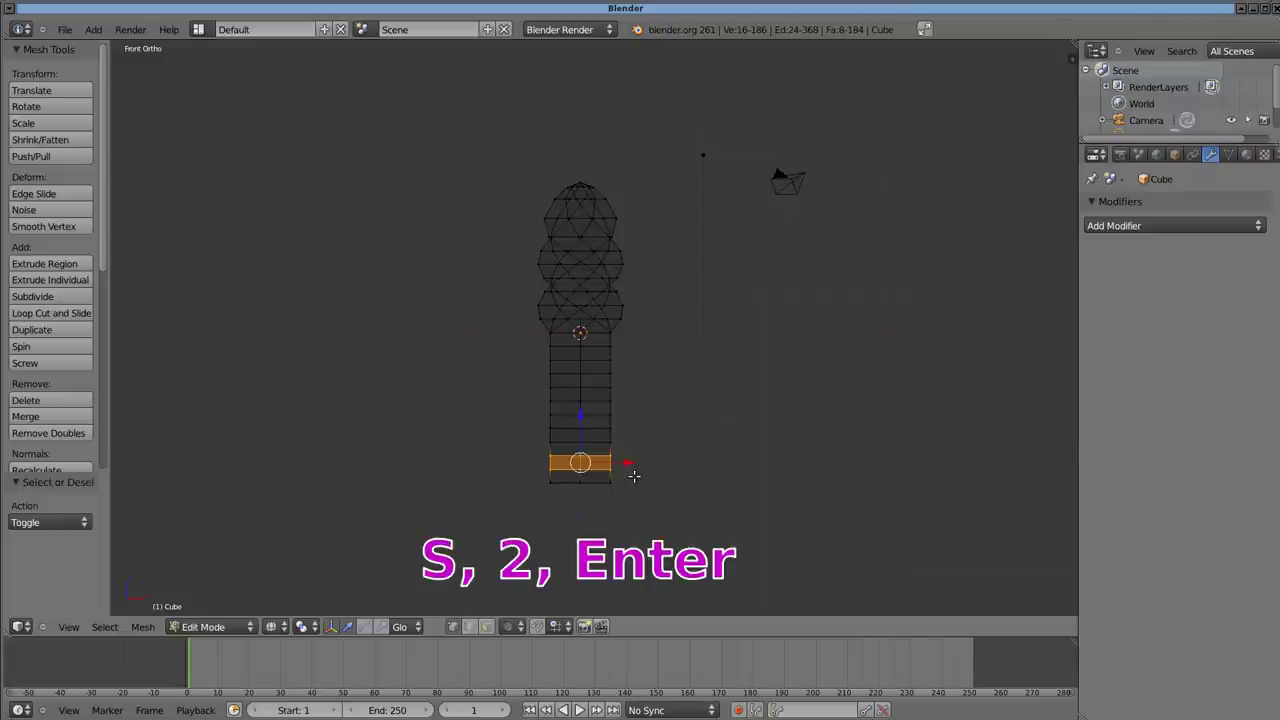
{"action": "key", "text": "s"}
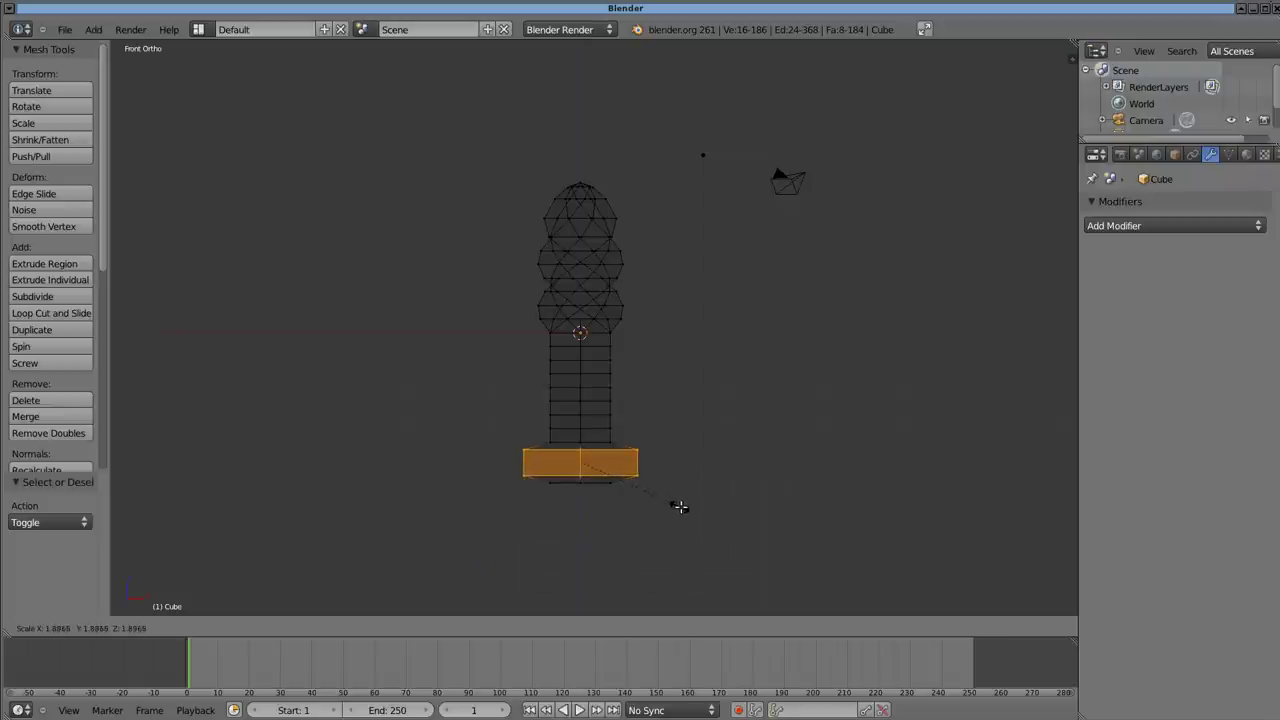
{"action": "left_click", "coordinate": [684, 509]}
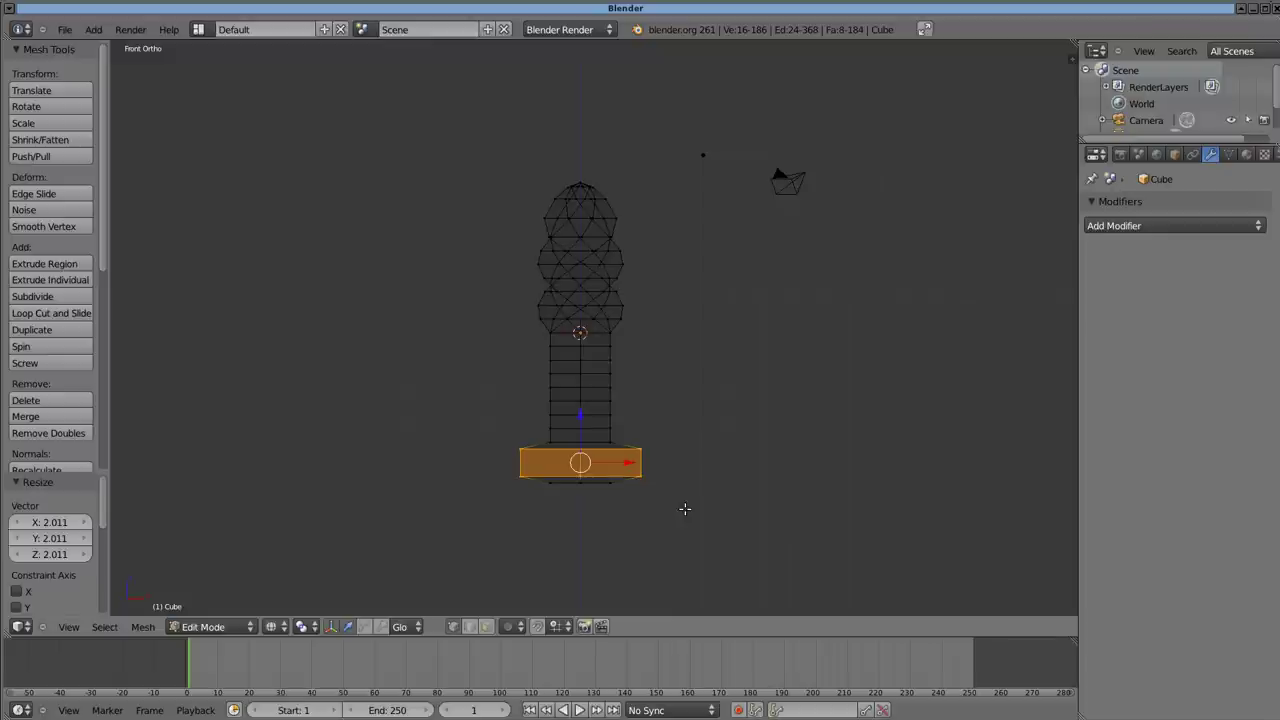
- Return to Object Mode with solid shading and rotate the column 180° about the X axis
{"action": "key", "text": "Tab"}
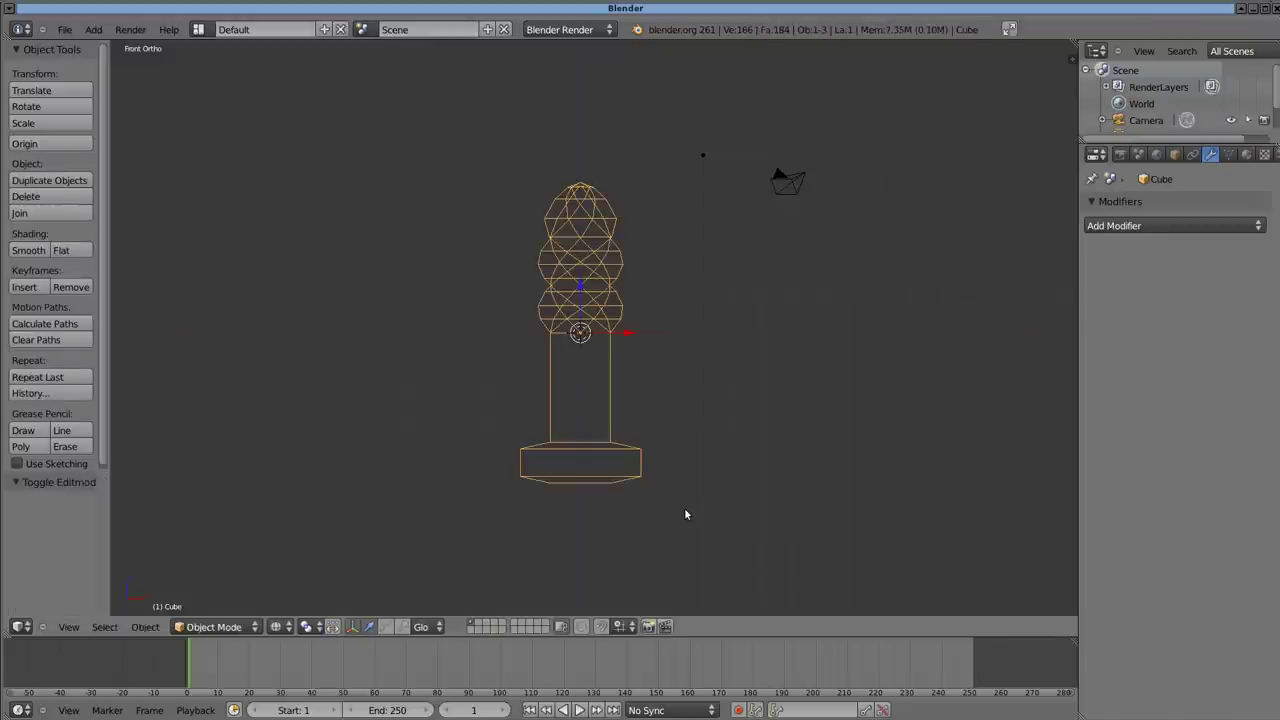
{"action": "key", "text": "z"}
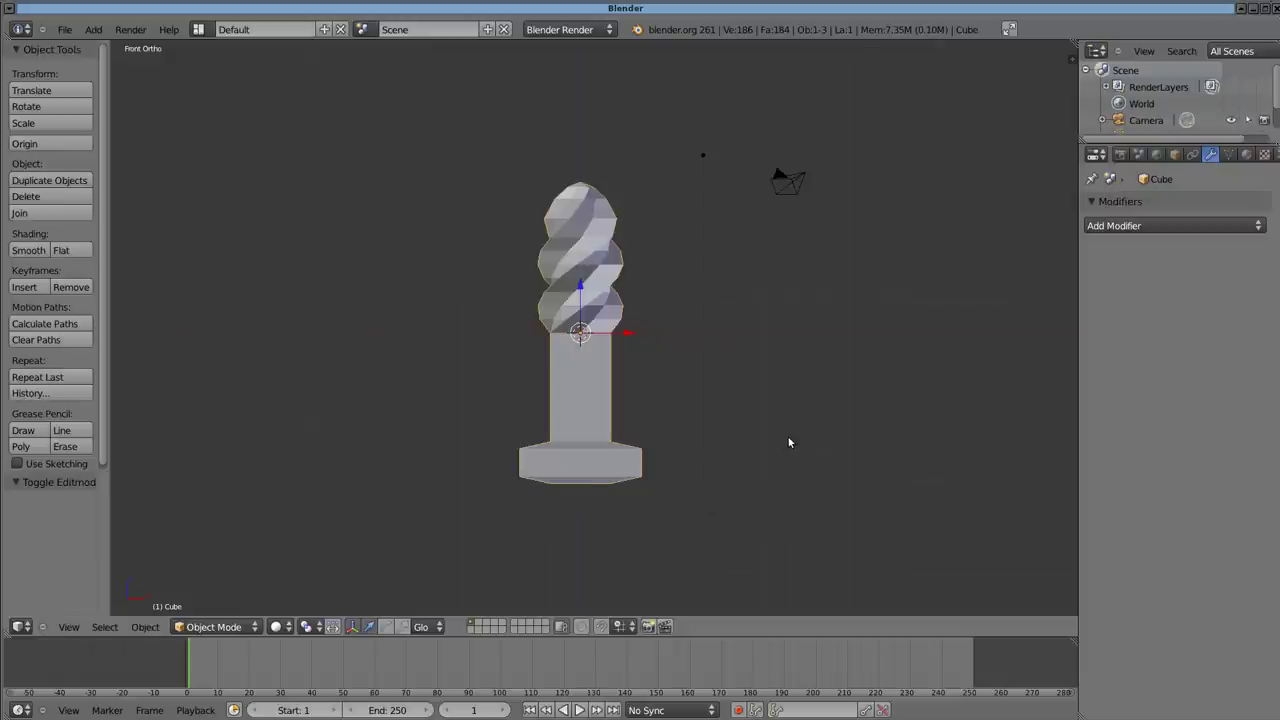
{"action": "key", "text": "r"}
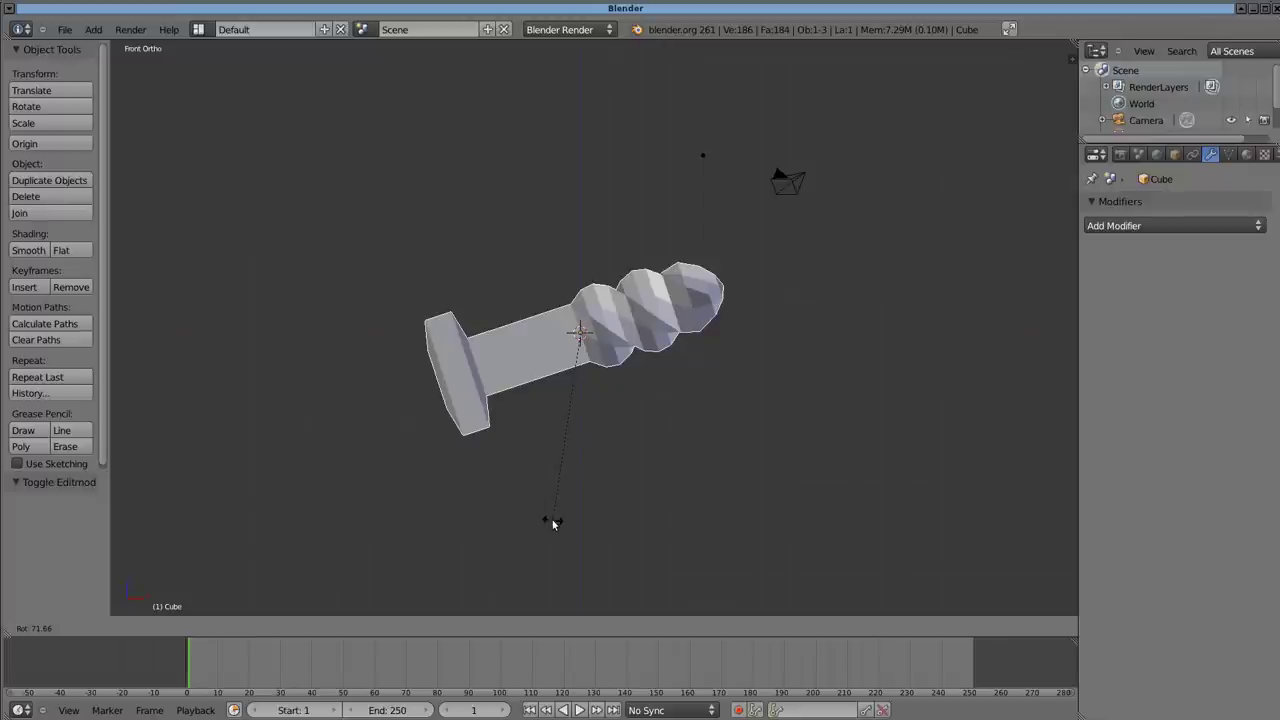
{"action": "type", "text": "x180"}
{"action": "key", "text": "Return"}
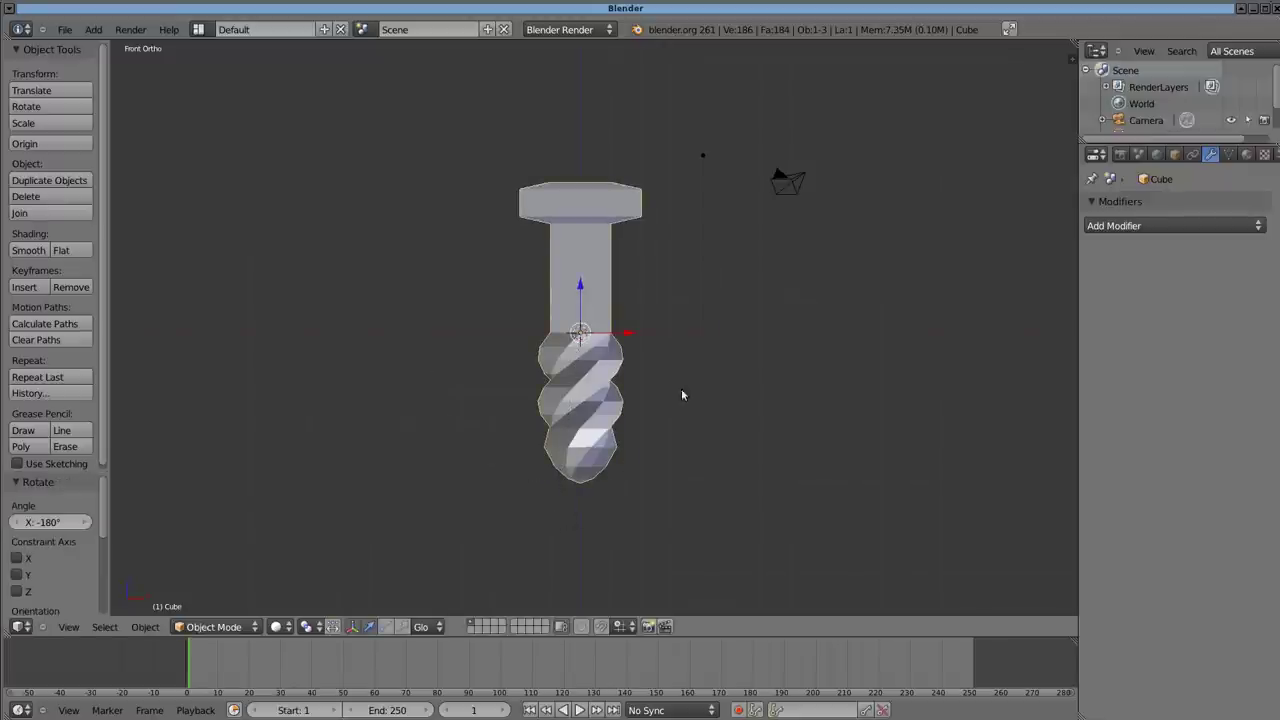
- Enter Edit Mode on the flipped column and switch the mesh select mode to Face
{"action": "middle_click_drag", "start_coordinate": [703, 337], "coordinate": [629, 403]}
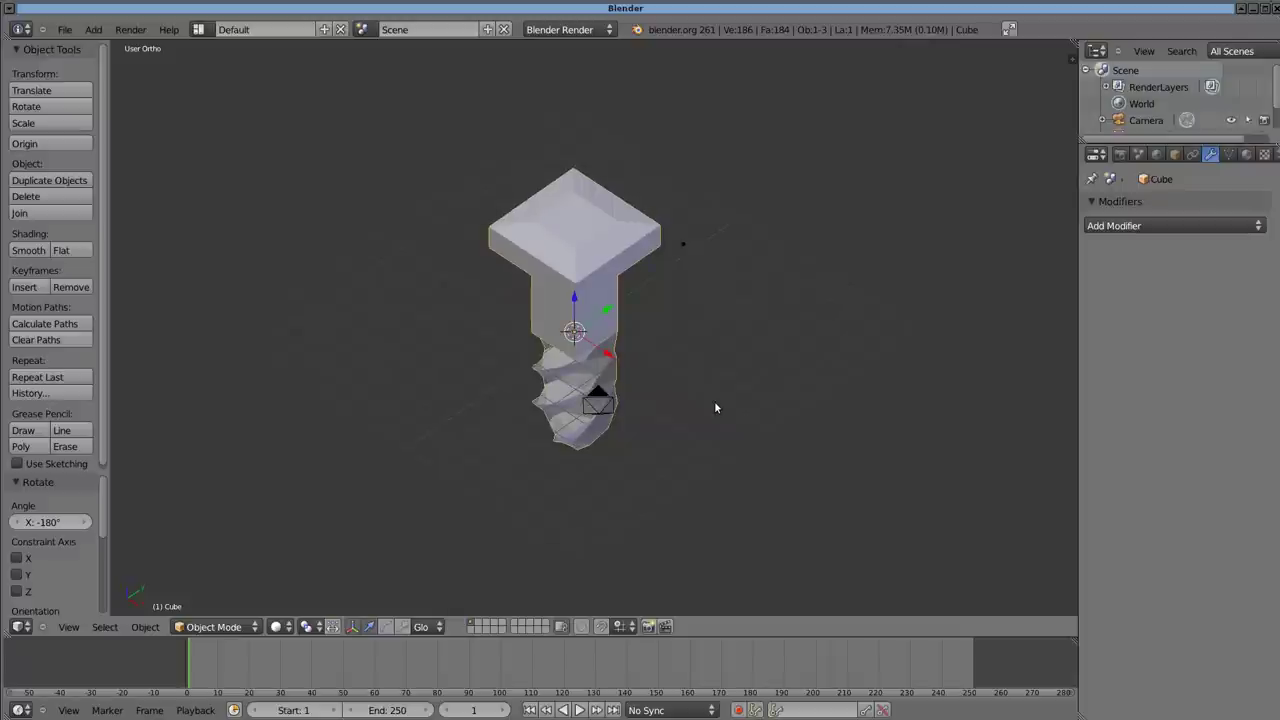
{"action": "middle_click_drag", "start_coordinate": [716, 408], "coordinate": [729, 495], "text": "ctrl"}
{"action": "middle_click_drag", "start_coordinate": [723, 380], "coordinate": [724, 407], "text": "shift"}
{"action": "key", "text": "Tab"}
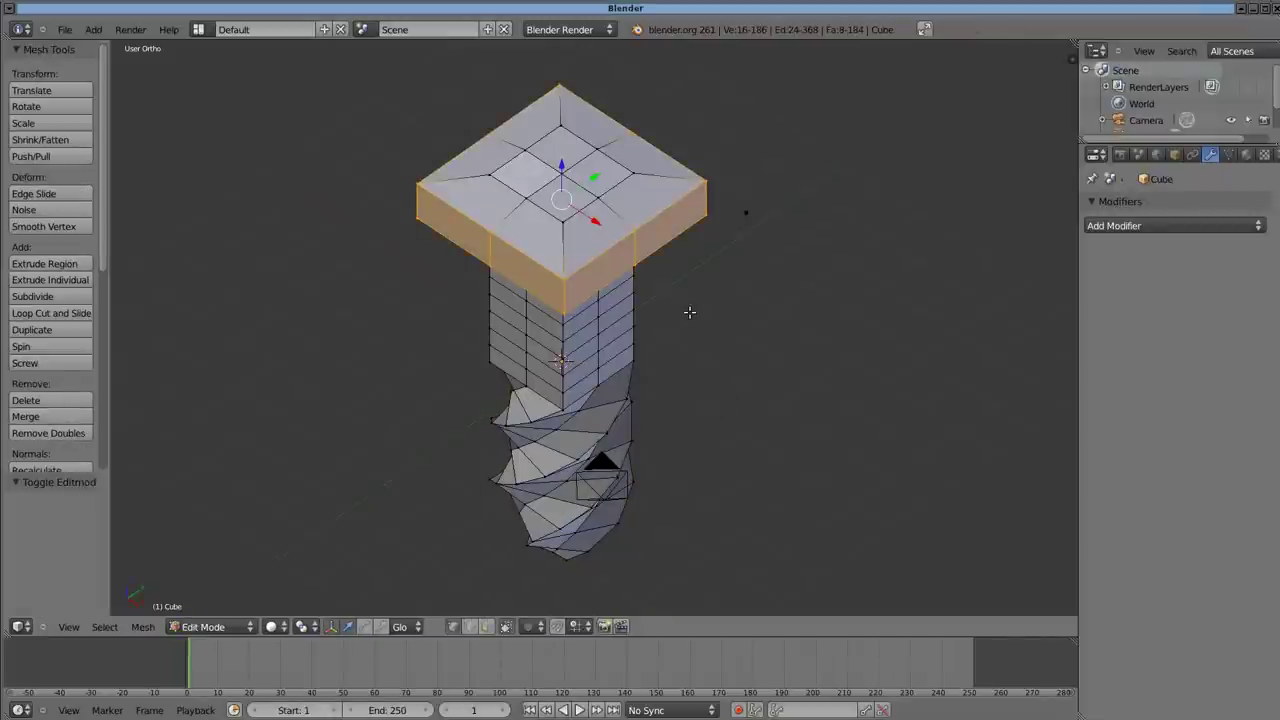
{"action": "key", "text": "ctrl+Tab"}
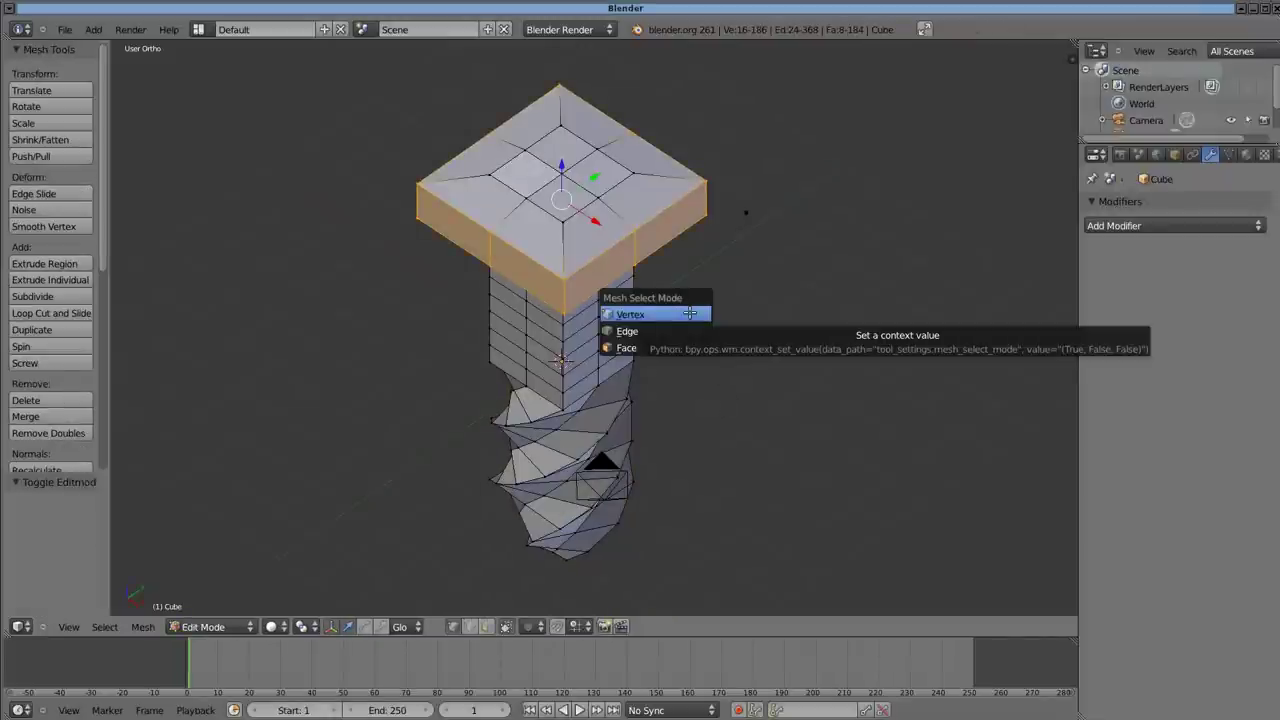
{"action": "left_click", "coordinate": [683, 348]}
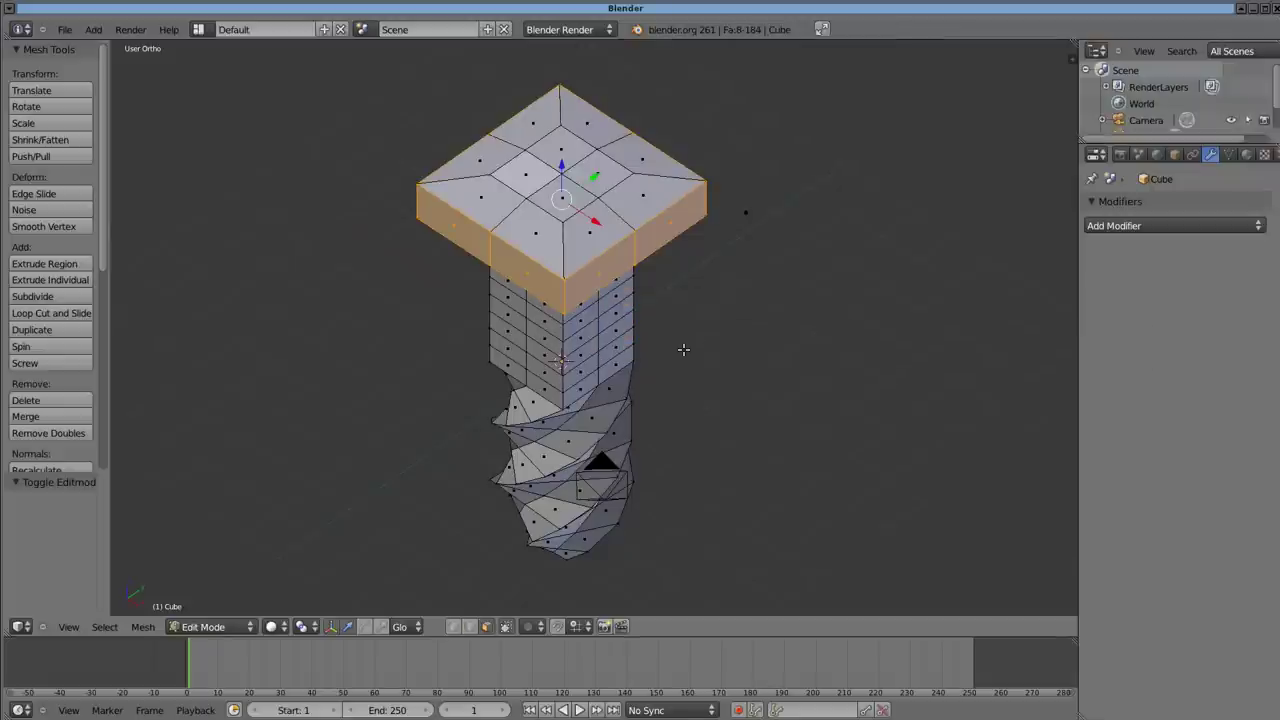
- Select the four central faces on top of the head and scale them along X by about 1.38 in top view
{"action": "right_click", "coordinate": [526, 182]}
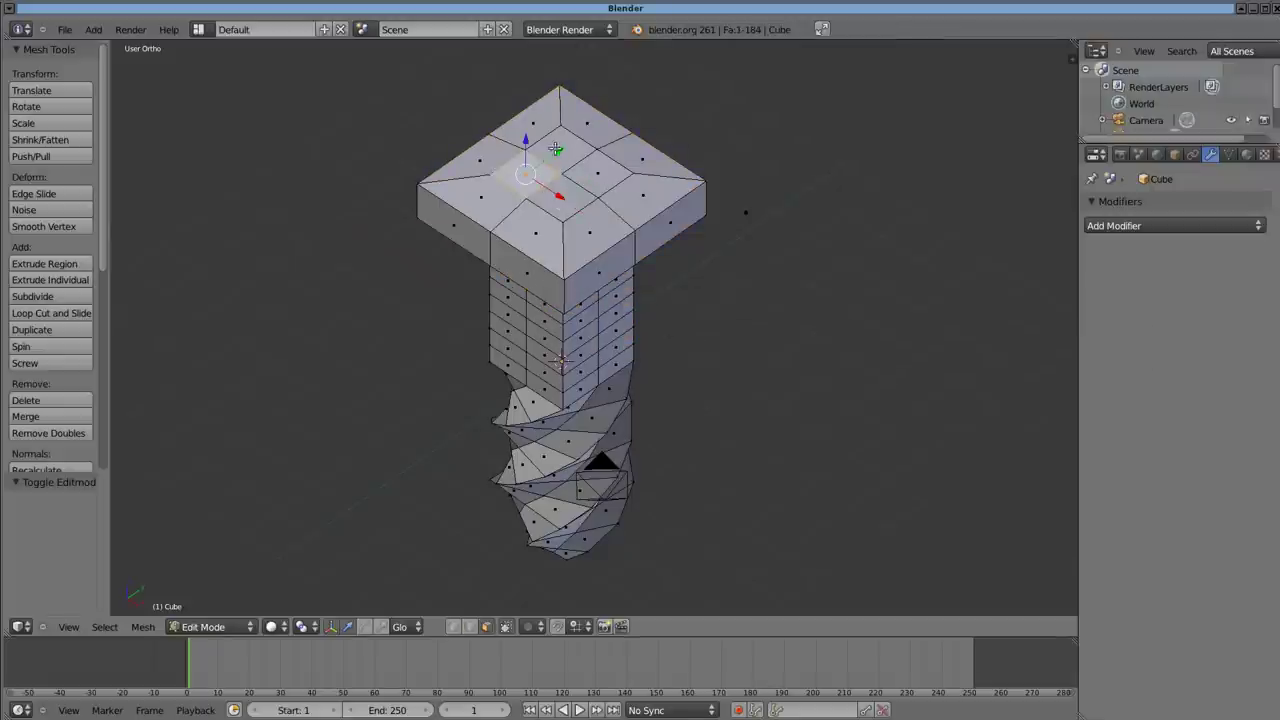
{"action": "right_click", "coordinate": [556, 148], "text": "shift"}
{"action": "right_click", "coordinate": [592, 168], "text": "shift"}
{"action": "right_click", "coordinate": [566, 197], "text": "shift"}
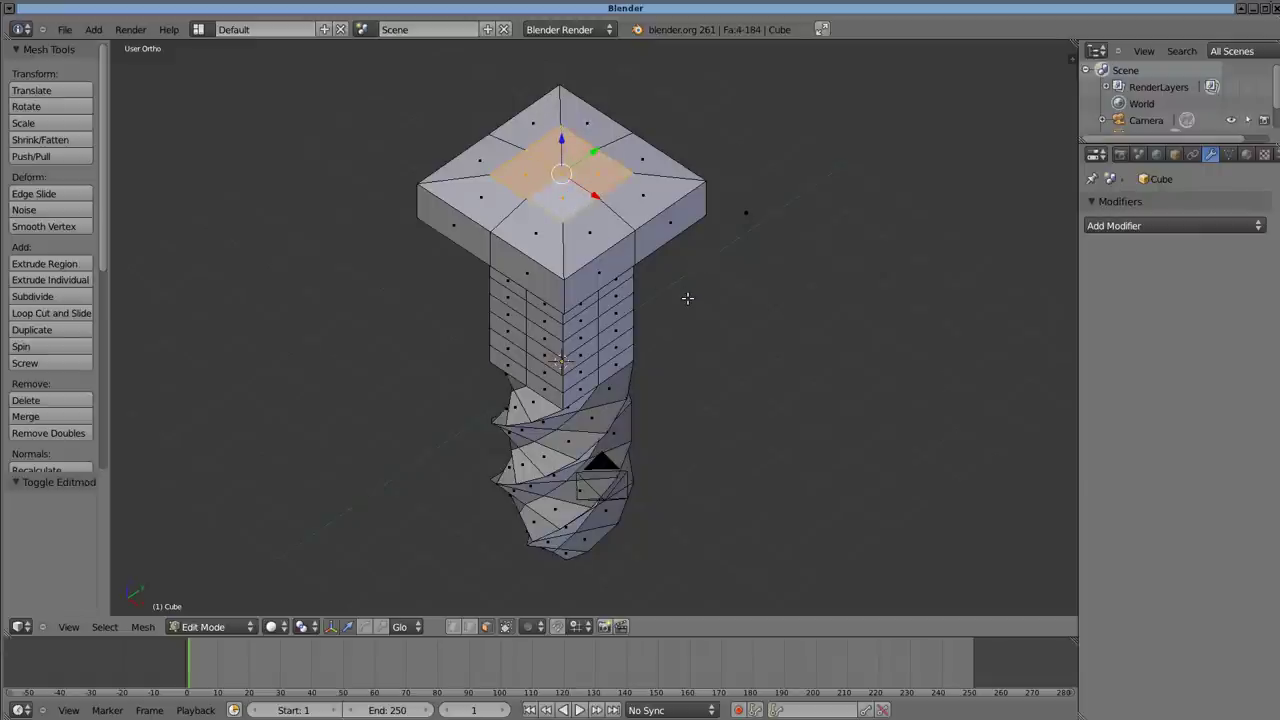
{"action": "key", "text": "KP_7"}
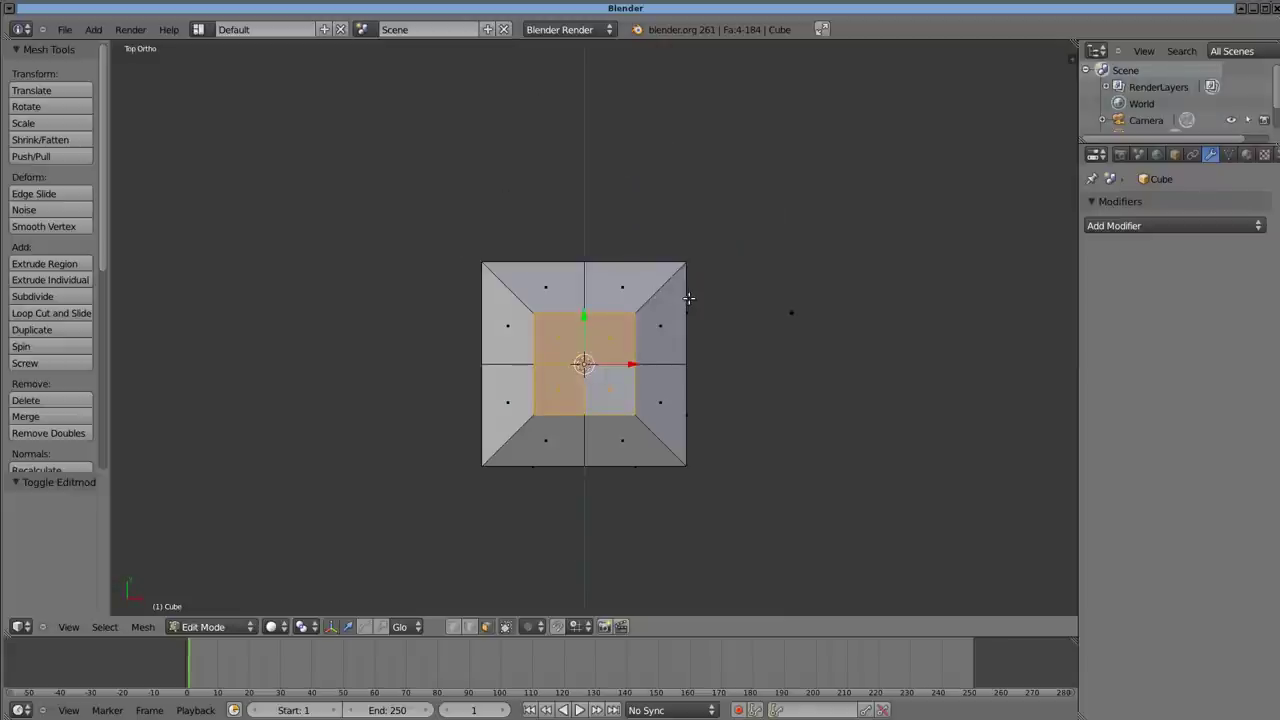
{"action": "scroll", "coordinate": [790, 420], "scroll_direction": "up", "scroll_amount": 3}
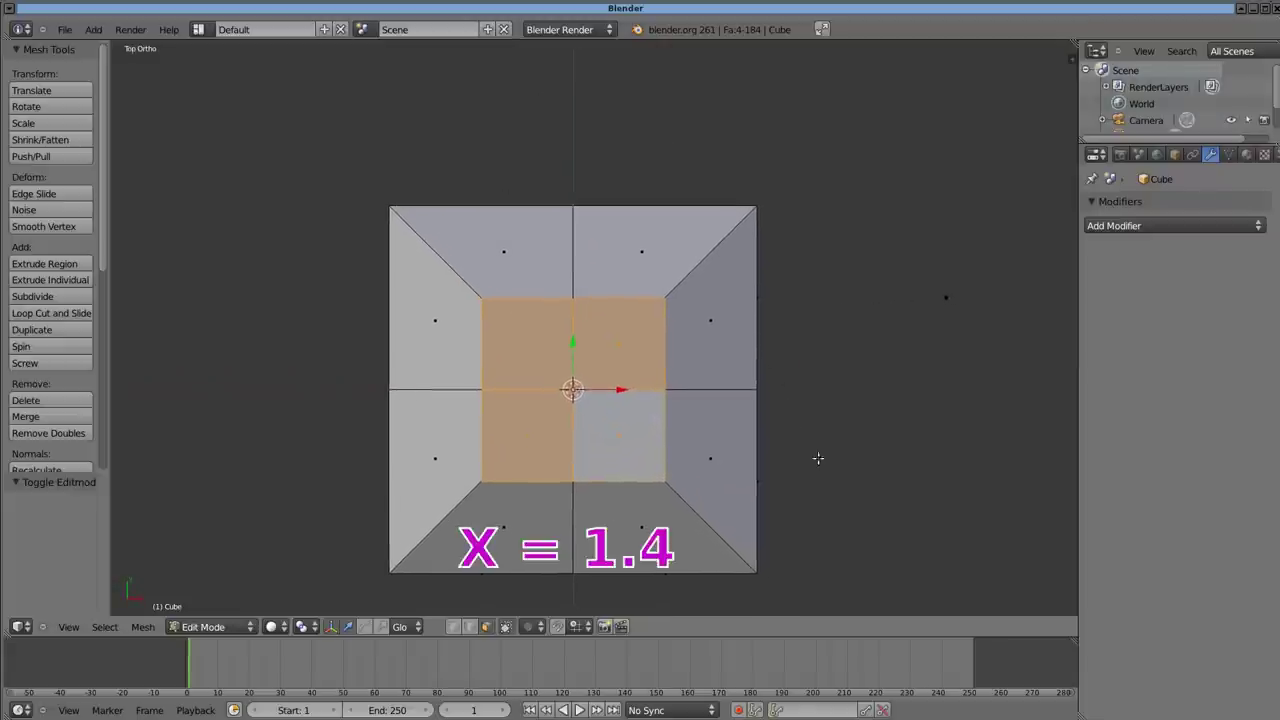
{"action": "middle_click_drag", "start_coordinate": [817, 457], "coordinate": [805, 367], "text": "shift"}
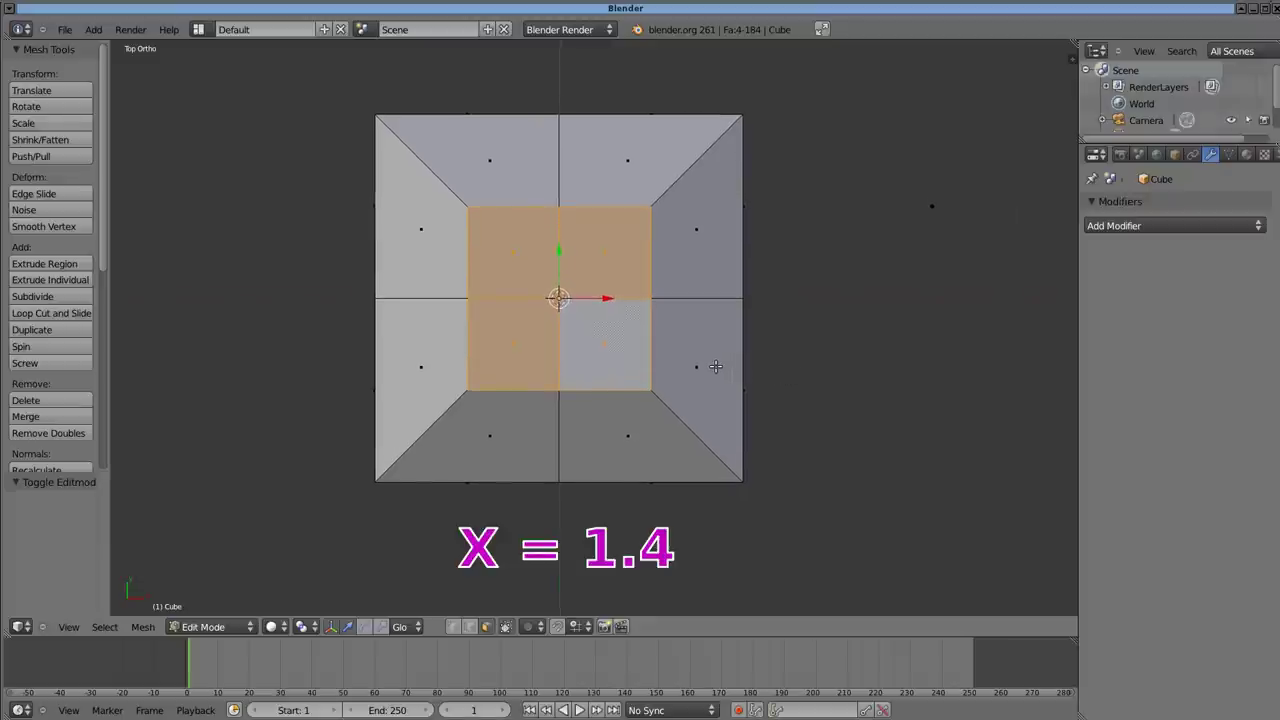
{"action": "key", "text": "s"}
{"action": "key", "text": "x"}
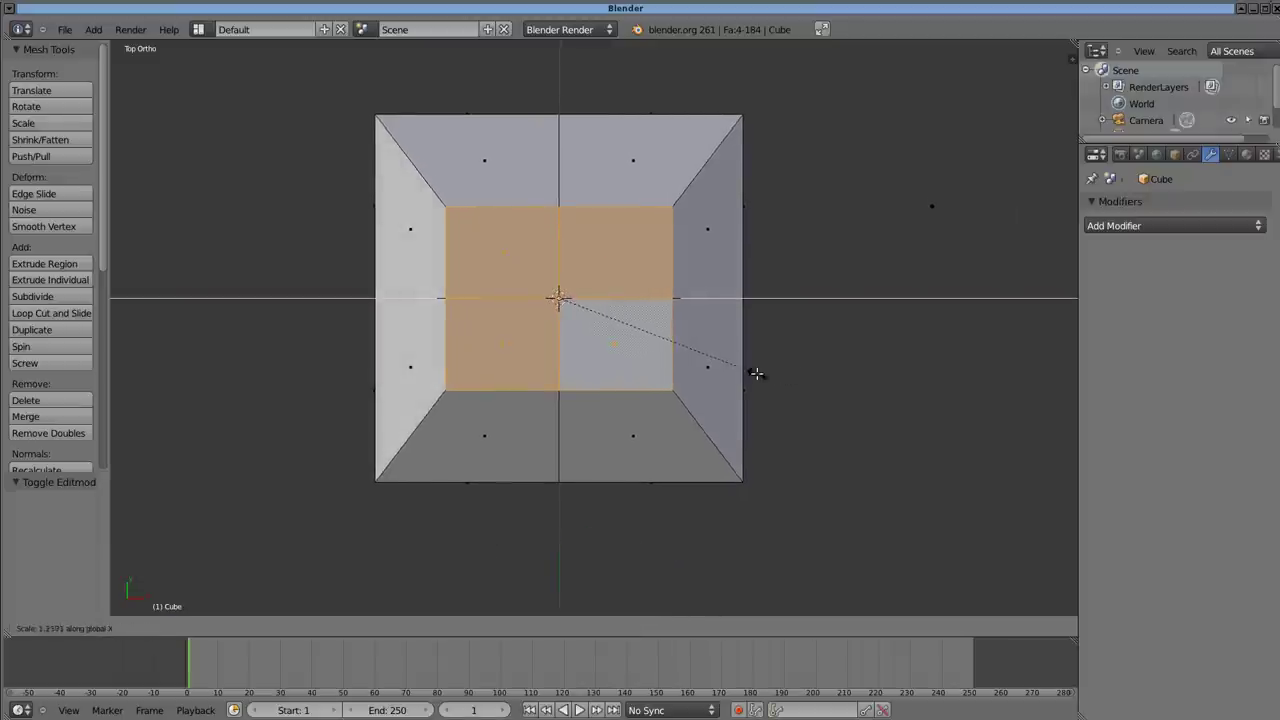
{"action": "left_click", "coordinate": [778, 376]}
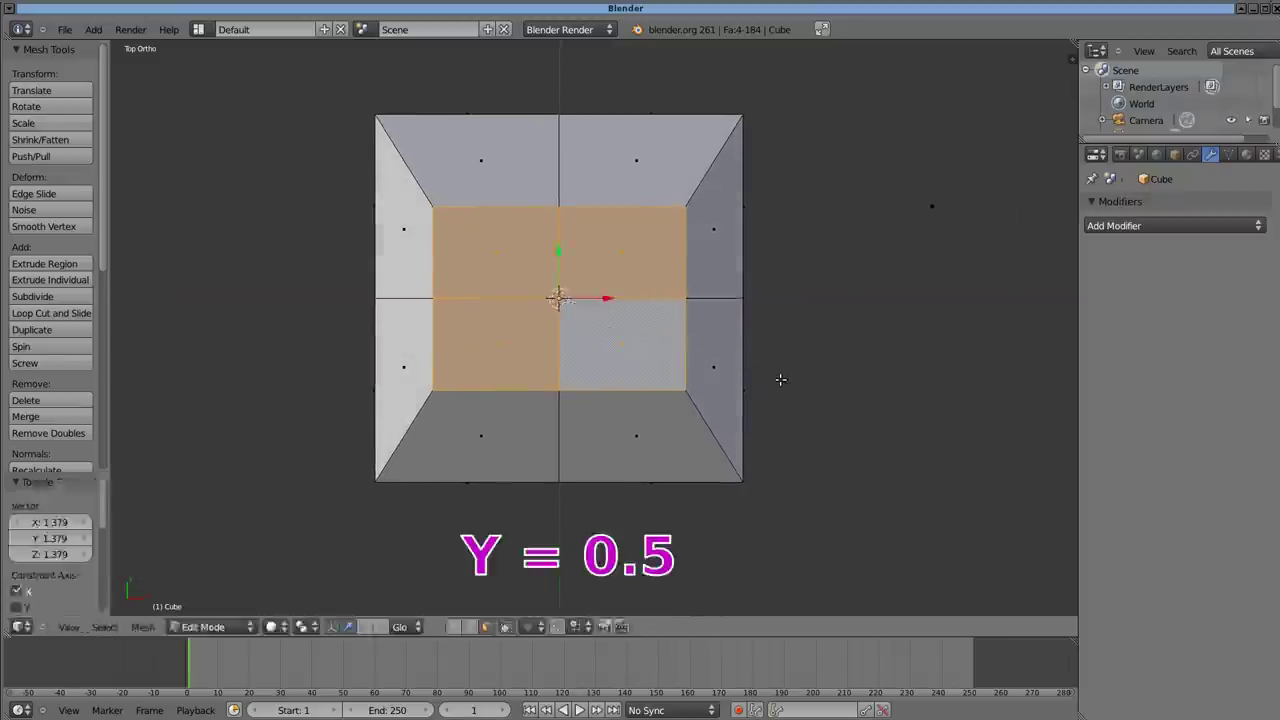
- Scale the four central head faces along Y by about 0.535
{"action": "key", "text": "s"}
{"action": "key", "text": "y"}
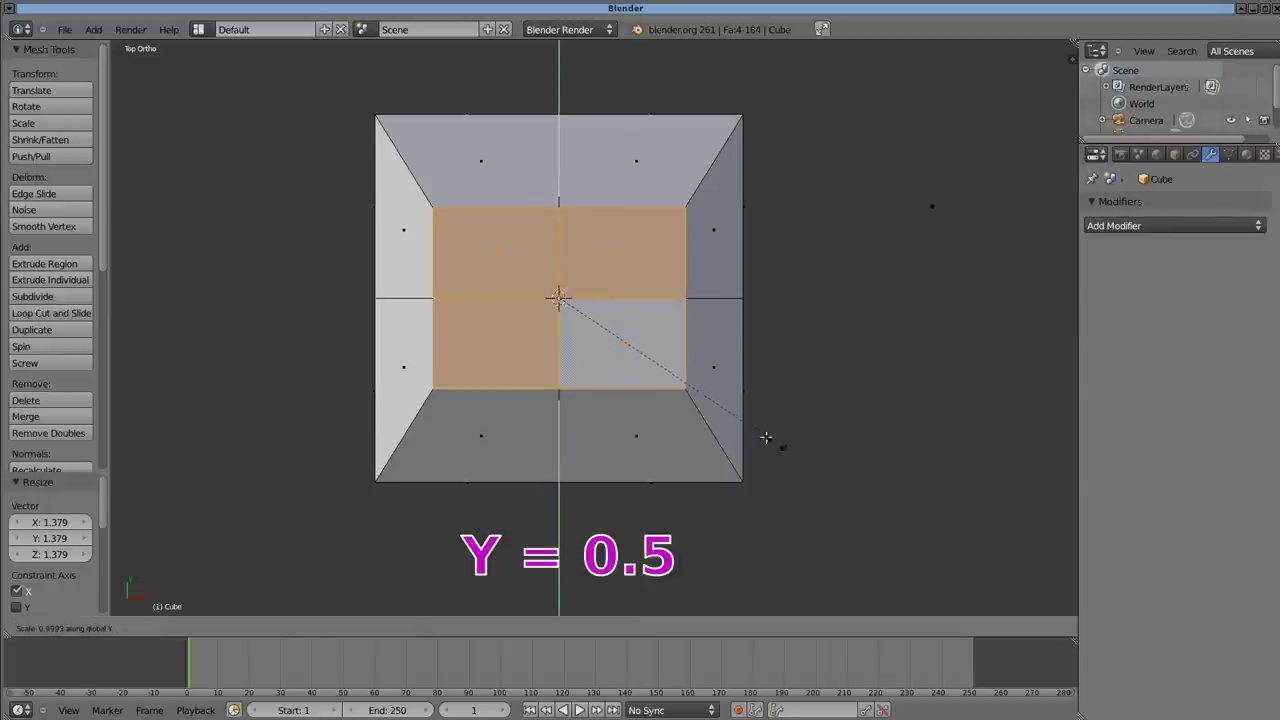
{"action": "left_click", "coordinate": [687, 354]}
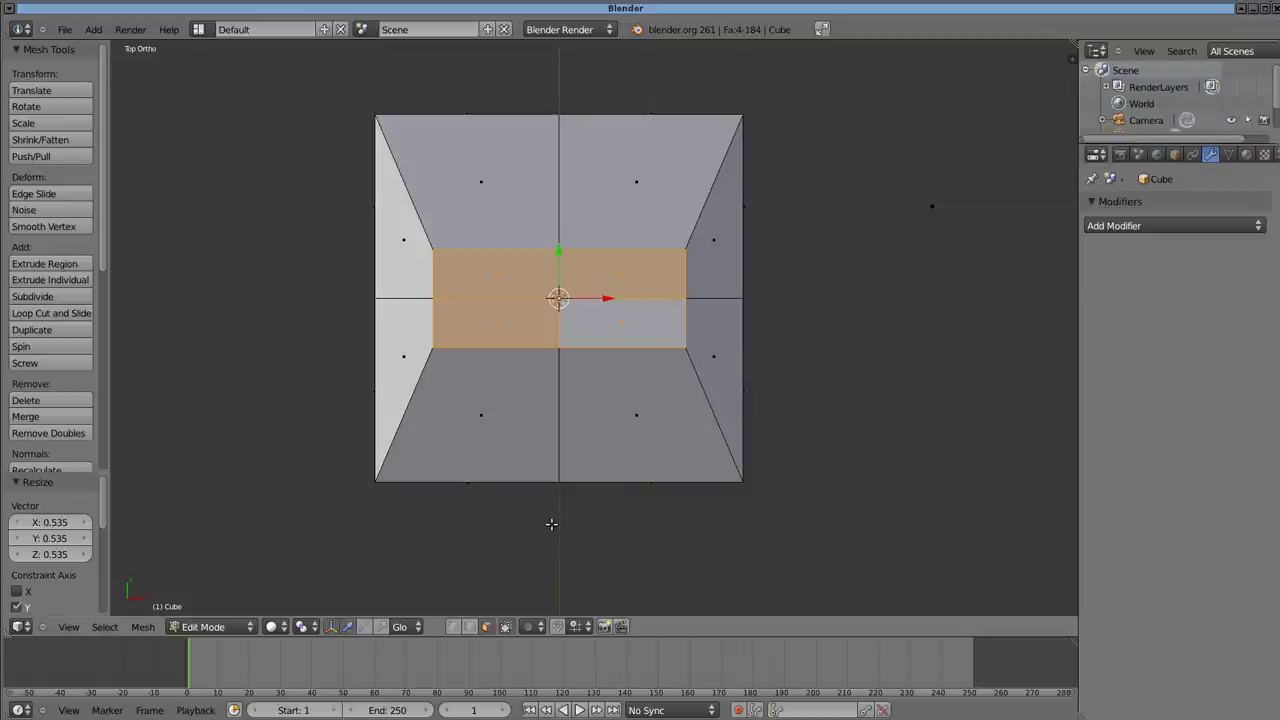
- In vertex select mode, select the middle vertices on the central rectangle's two short sides and scale them along X by about 1.21
{"action": "key", "text": "ctrl+Tab"}
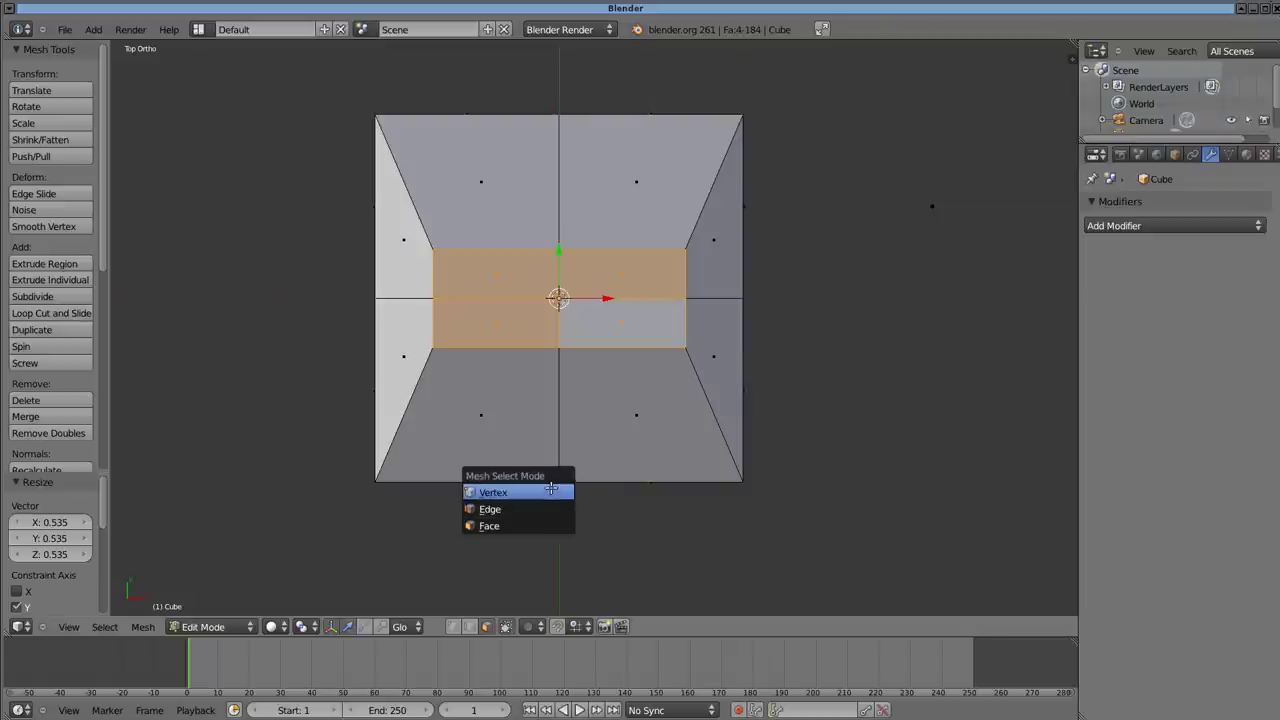
{"action": "left_click", "coordinate": [551, 492]}
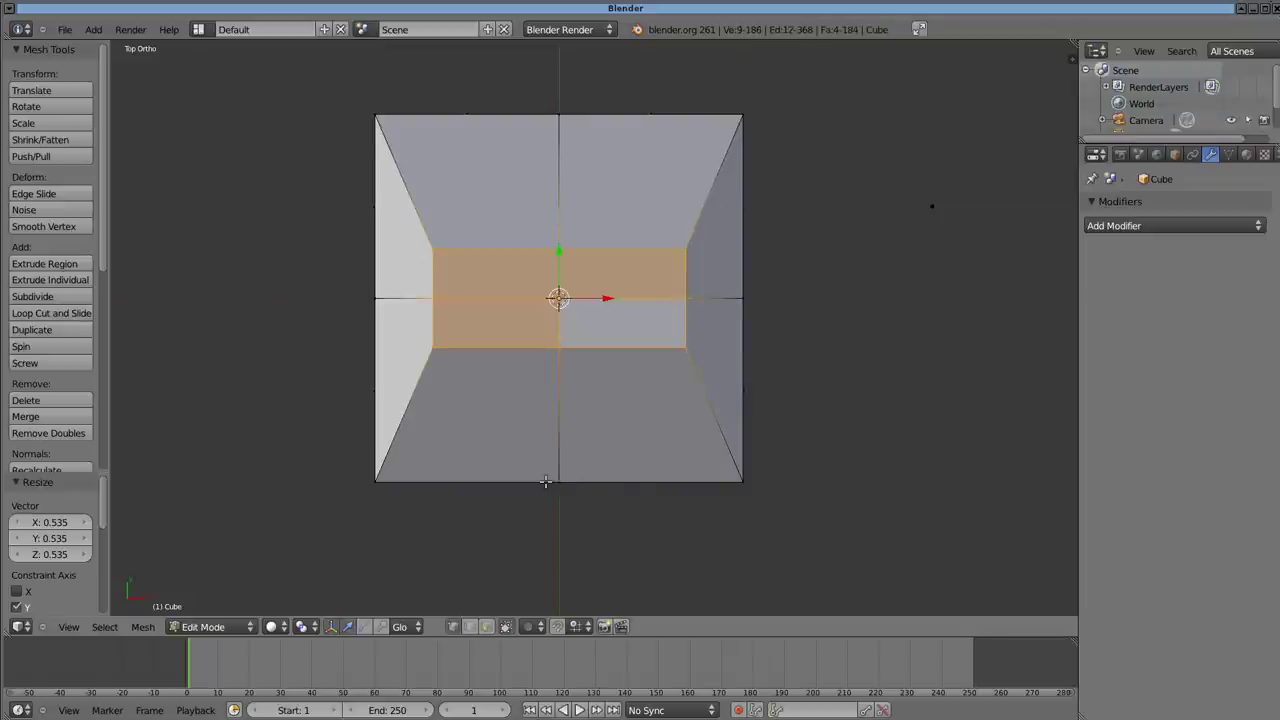
{"action": "right_click", "coordinate": [431, 302]}
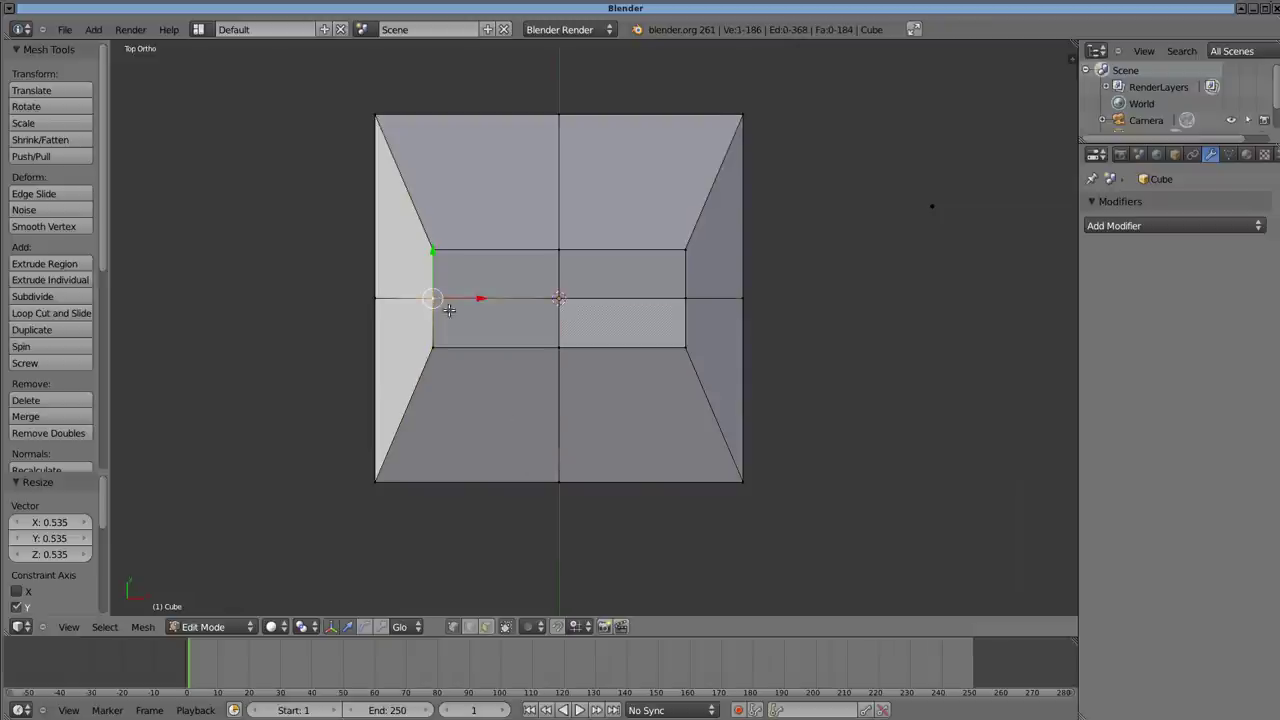
{"action": "right_click", "coordinate": [686, 299], "text": "shift"}
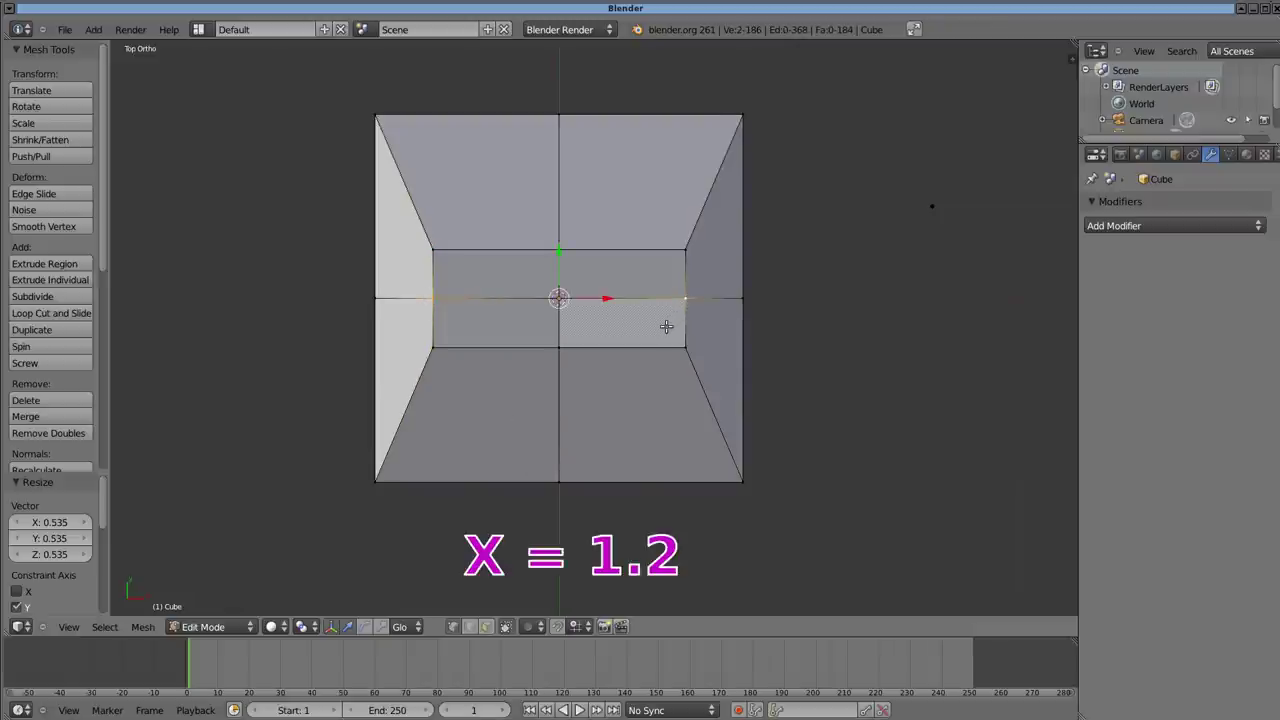
{"action": "key", "text": "s"}
{"action": "key", "text": "x"}
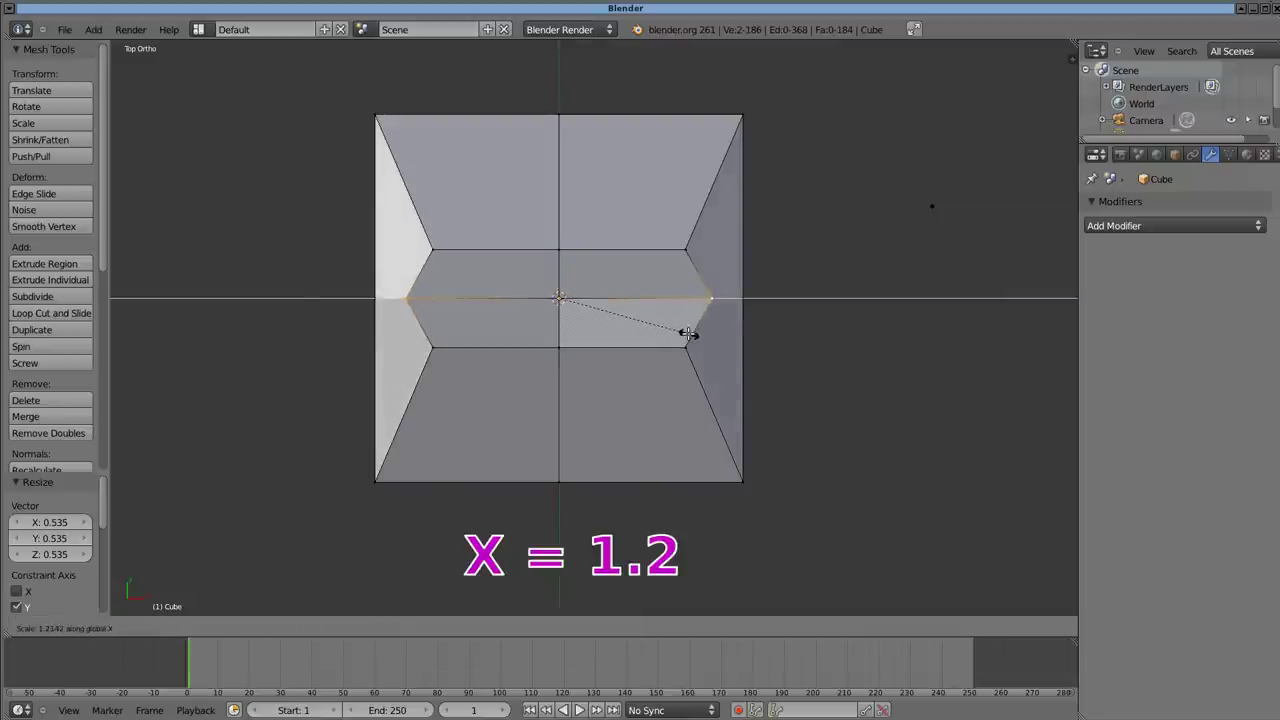
{"action": "left_click", "coordinate": [688, 334]}
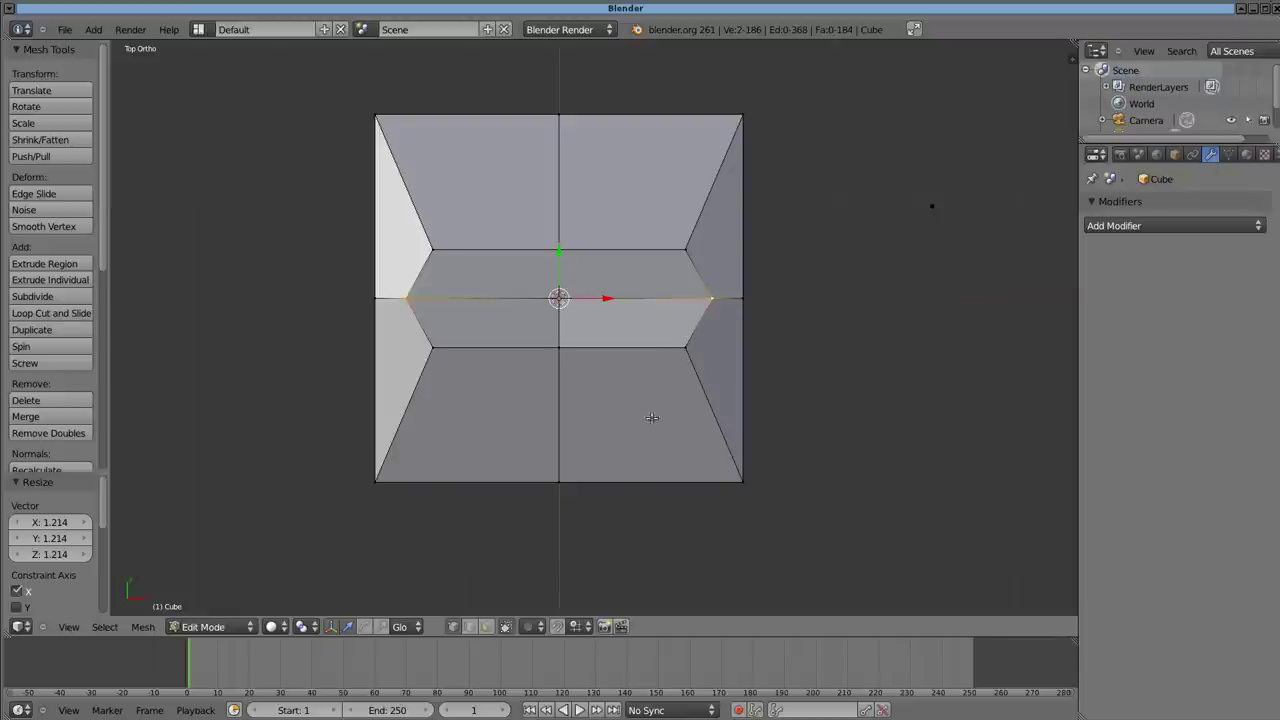
- In face select mode, select the four central head faces and extrude them about 0.62 down into the head to form a slot
{"action": "middle_click_drag", "start_coordinate": [623, 503], "coordinate": [620, 380]}
{"action": "scroll", "coordinate": [620, 380], "scroll_direction": "down", "scroll_amount": 4}
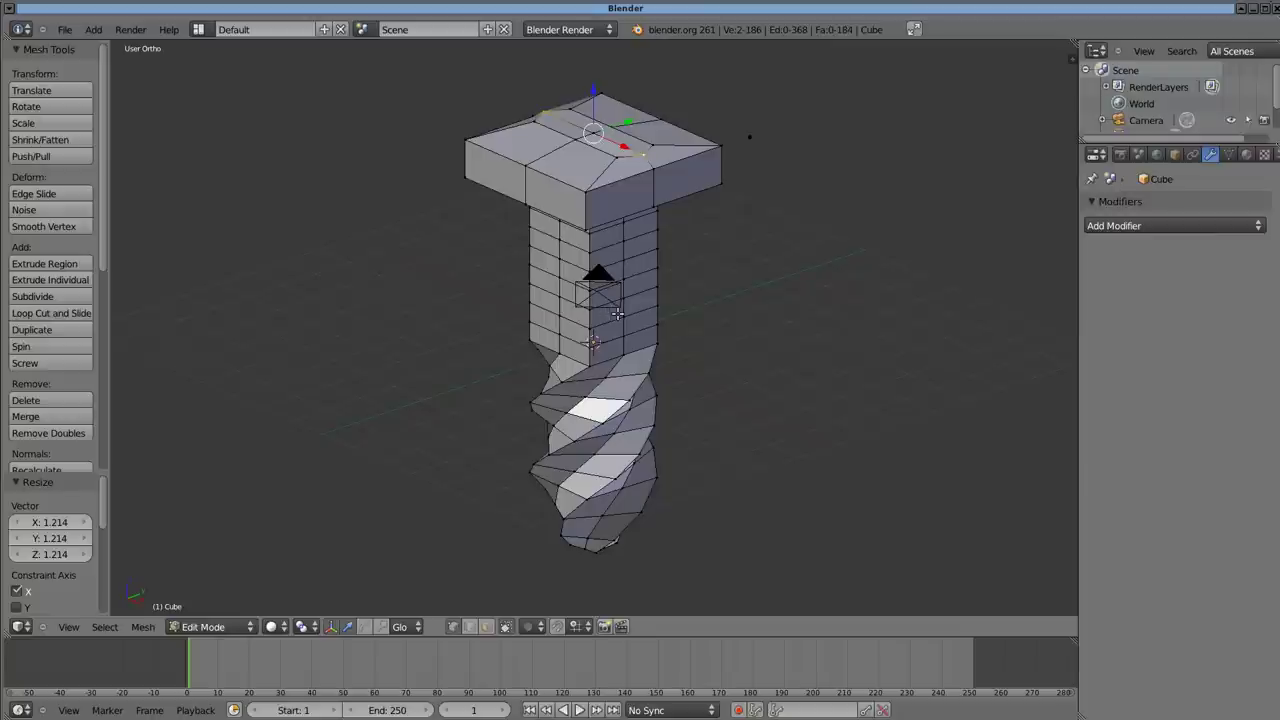
{"action": "key", "text": "ctrl+Tab"}
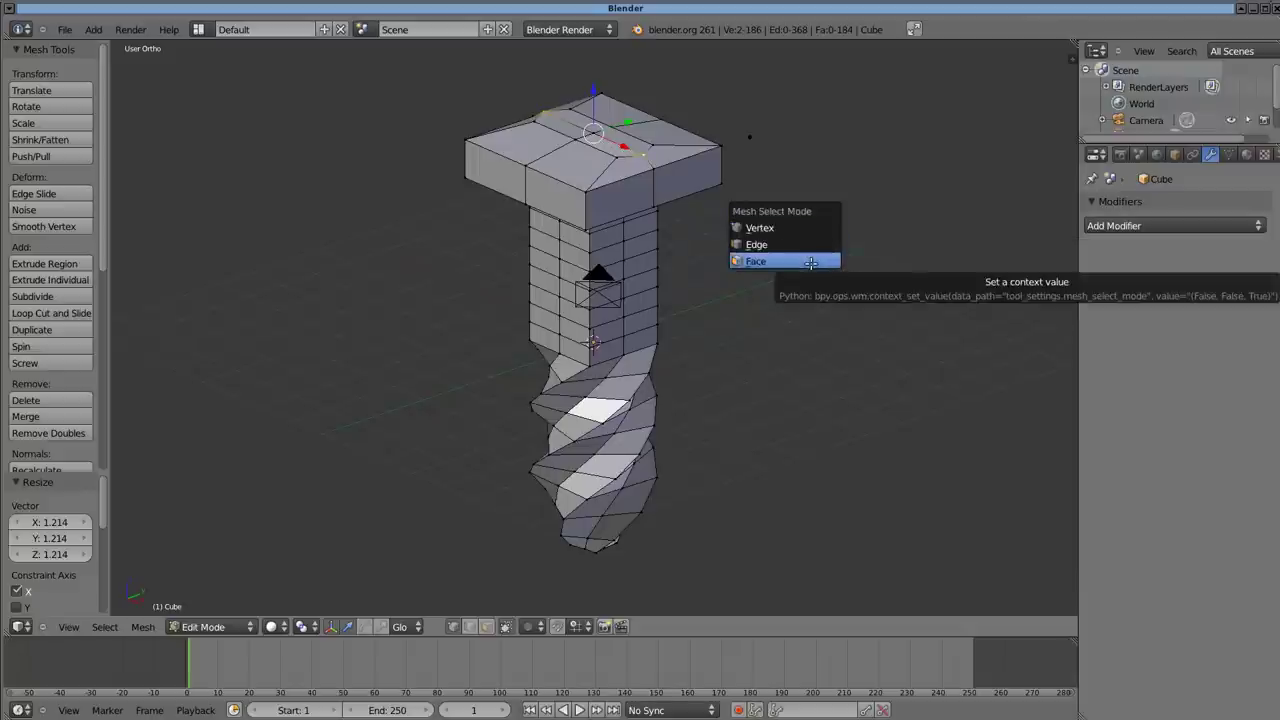
{"action": "left_click", "coordinate": [811, 262]}
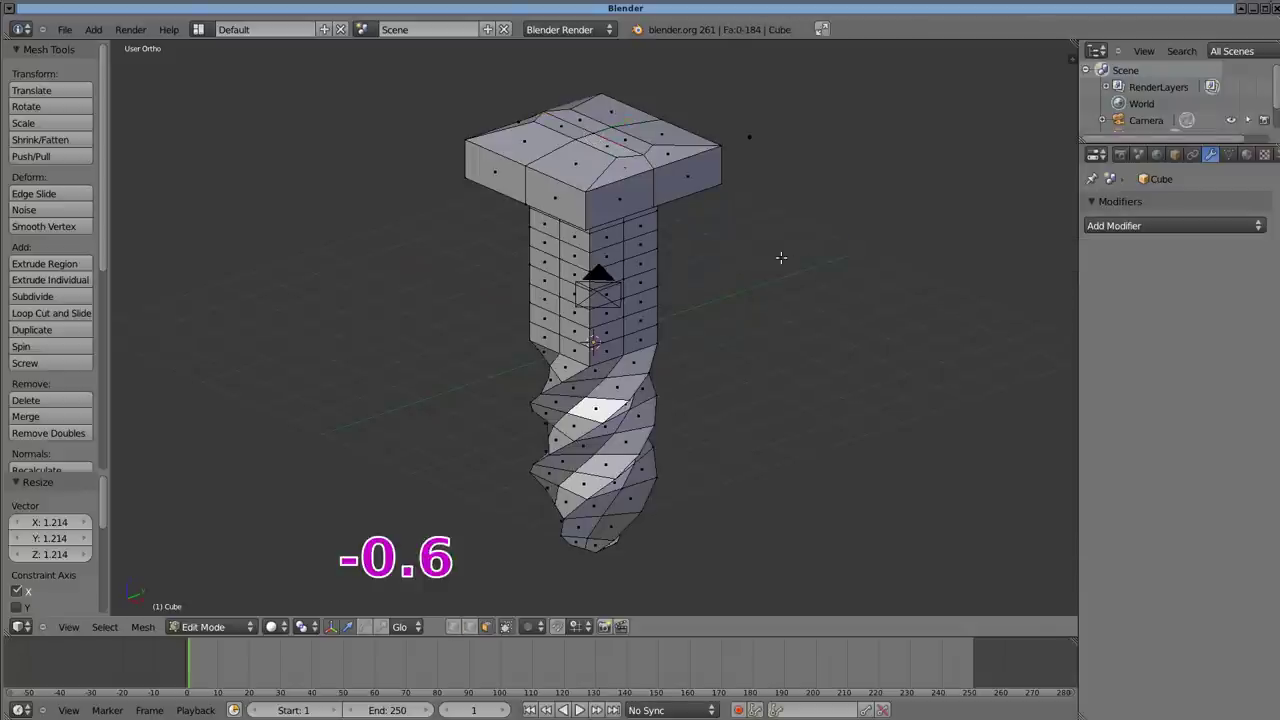
{"action": "right_click", "coordinate": [588, 137]}
{"action": "right_click", "coordinate": [576, 121], "text": "shift"}
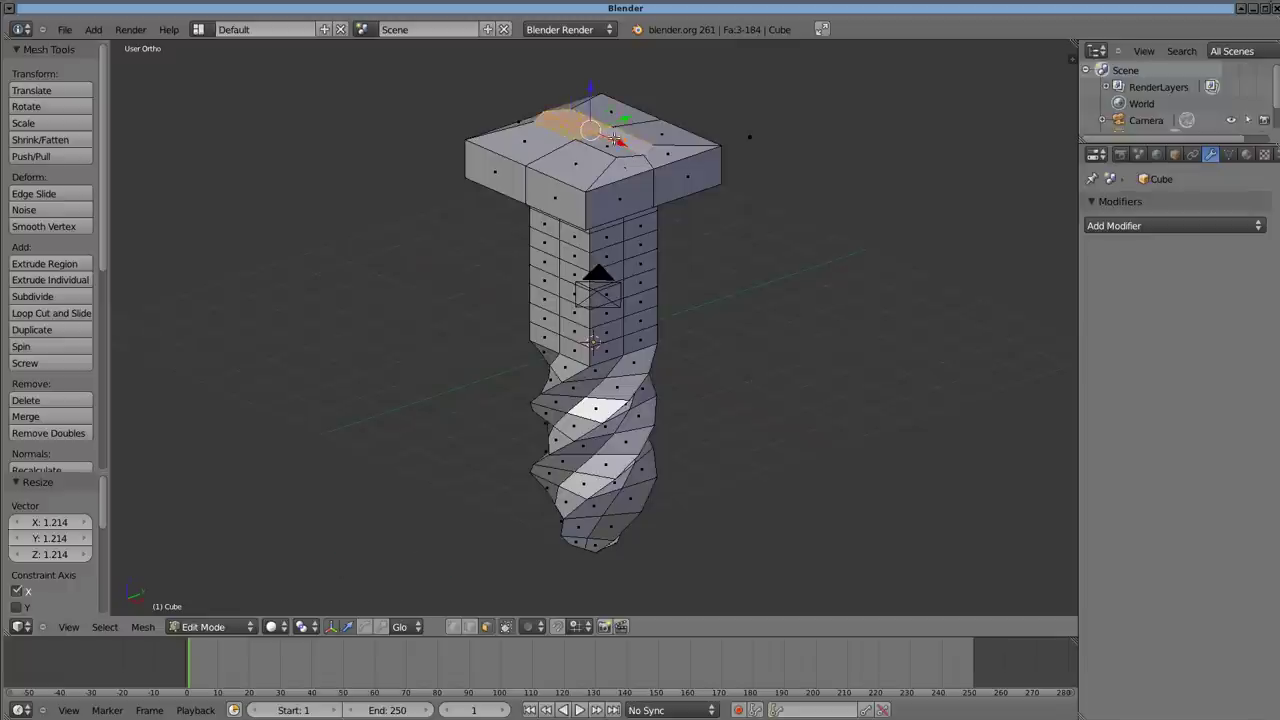
{"action": "right_click", "coordinate": [616, 140], "text": "shift"}
{"action": "right_click", "coordinate": [628, 128], "text": "shift"}
{"action": "key", "text": "e"}
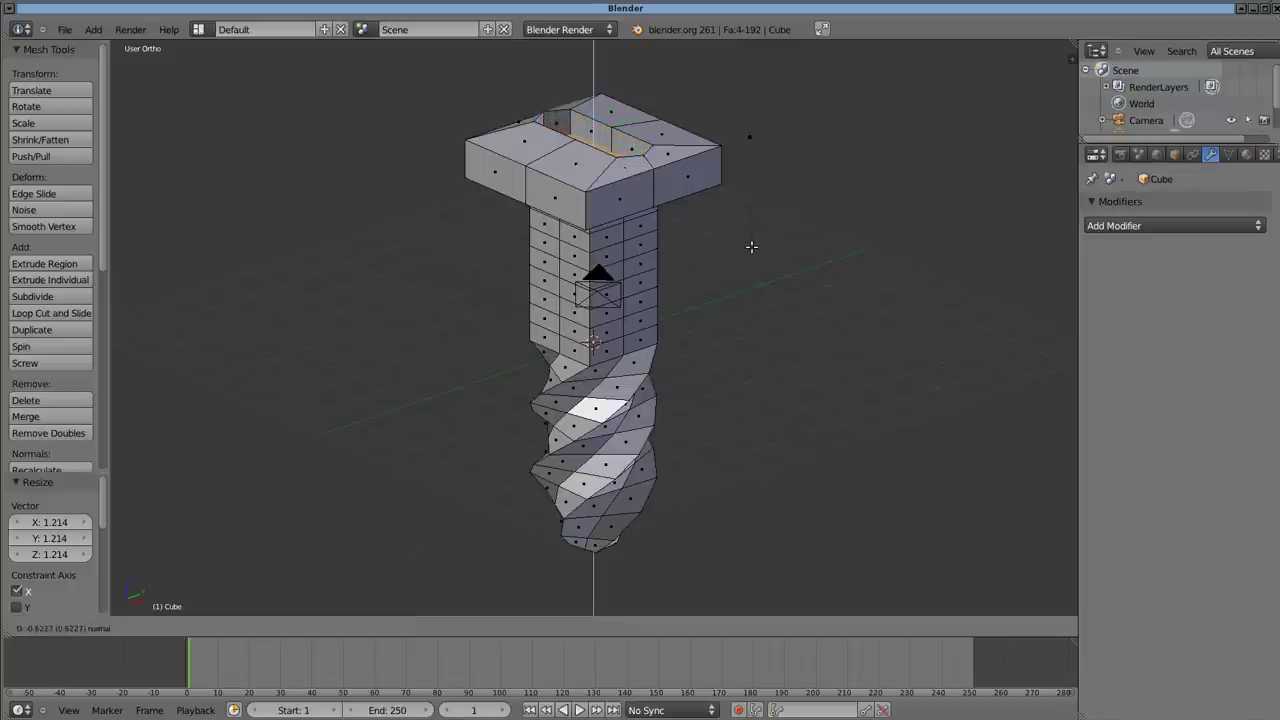
{"action": "left_click", "coordinate": [751, 246]}
- Add two horizontal loop cuts around the side faces of the head
{"action": "middle_click_drag", "start_coordinate": [678, 258], "coordinate": [663, 330]}
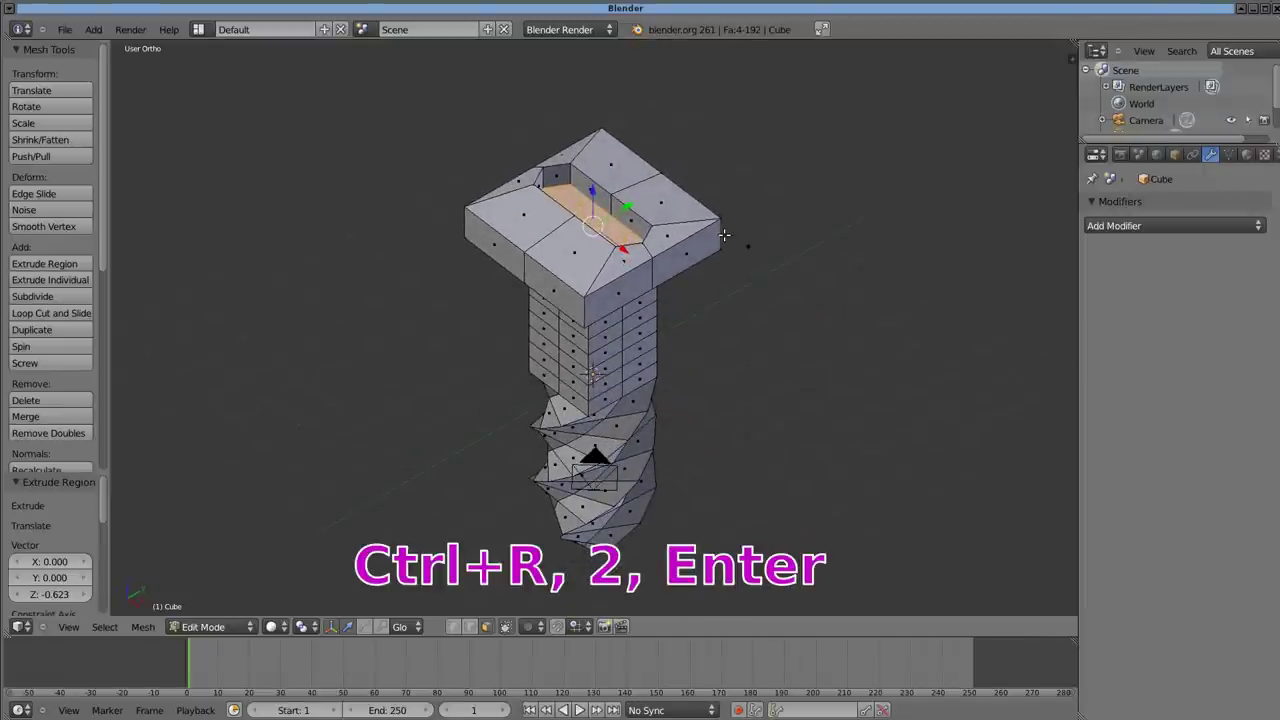
{"action": "key", "text": "ctrl+r"}
{"action": "key", "text": "2"}
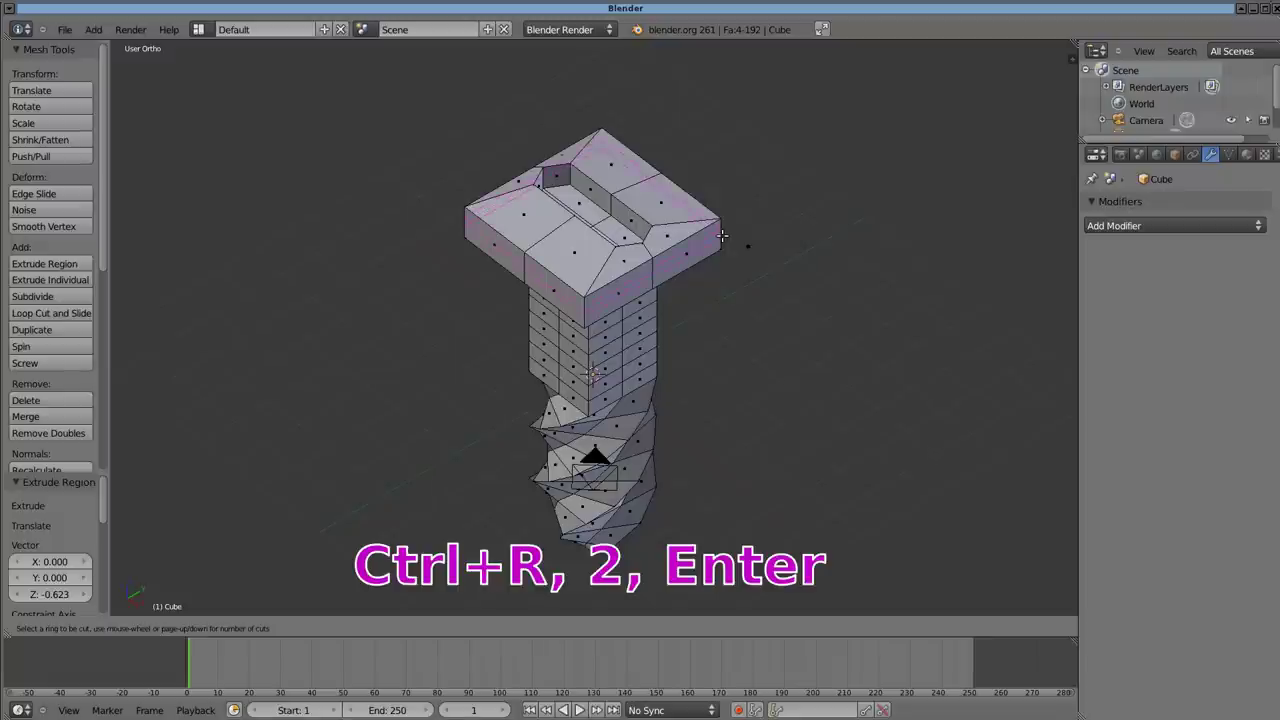
{"action": "key", "text": "Return"}
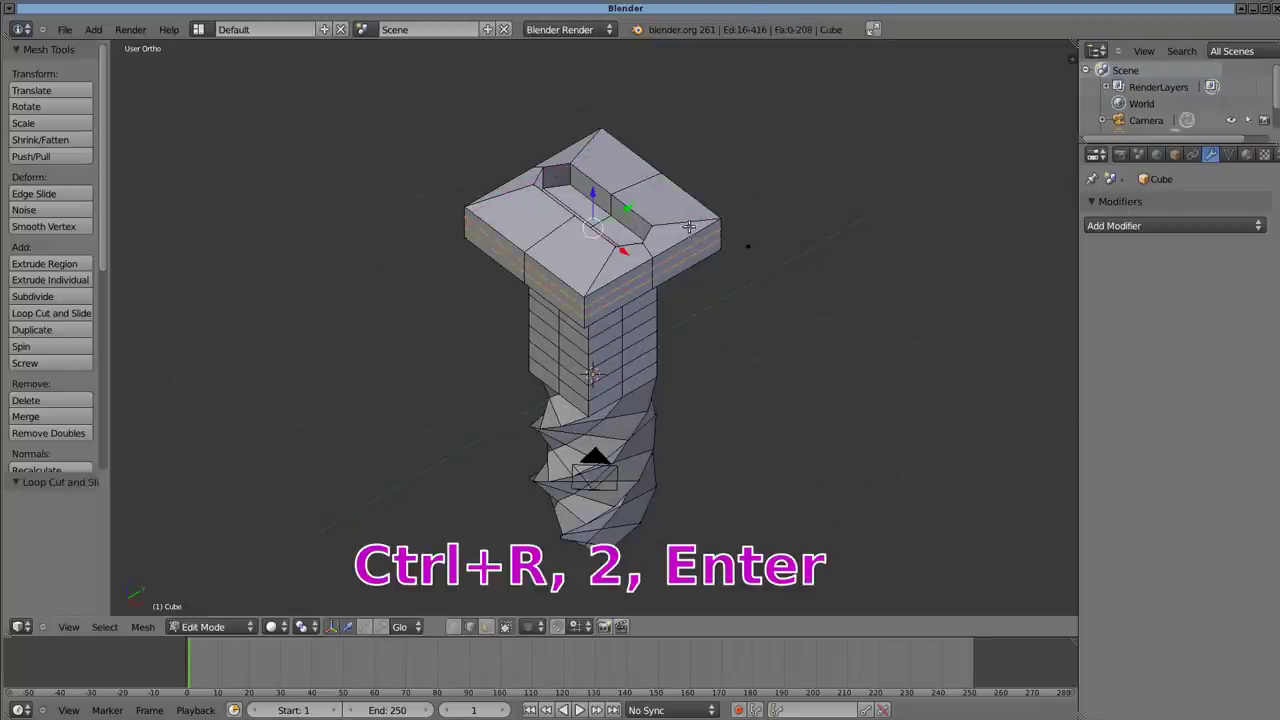
- Add two loop cuts around the slot on the head's top surface and two more around the slot's inner walls
{"action": "key", "text": "ctrl+r"}
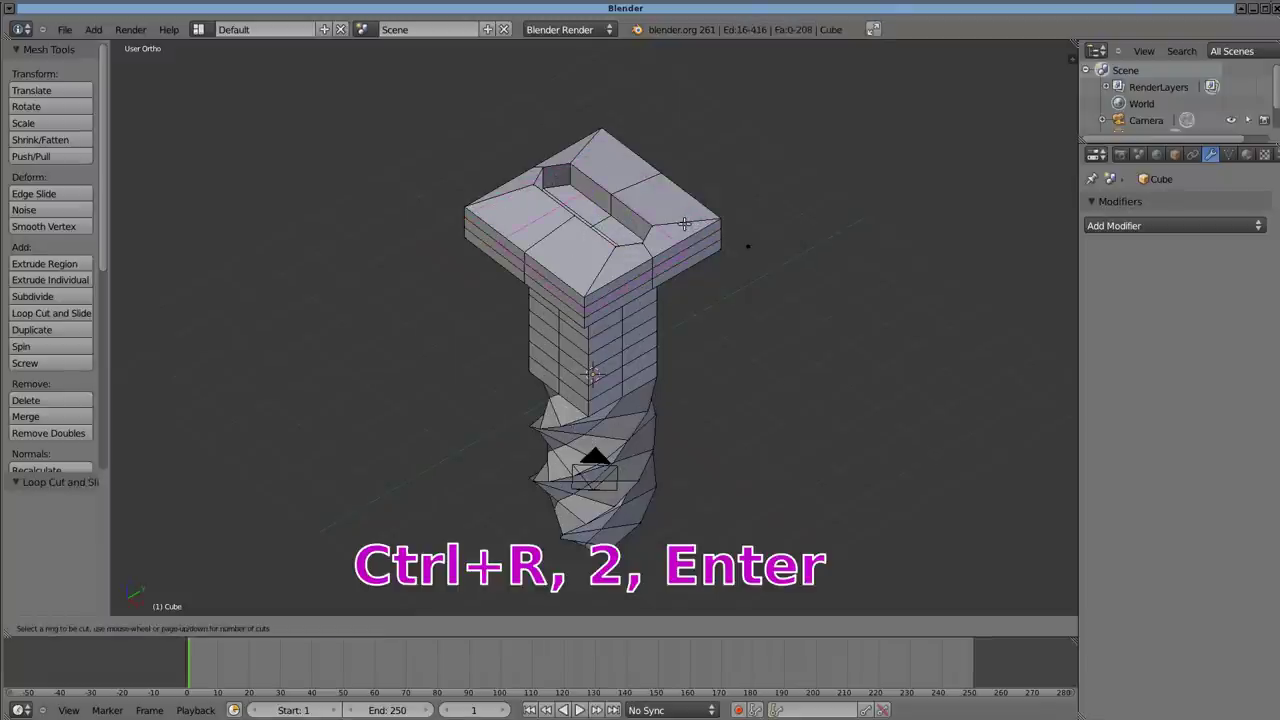
{"action": "key", "text": "2"}
{"action": "key", "text": "Return"}
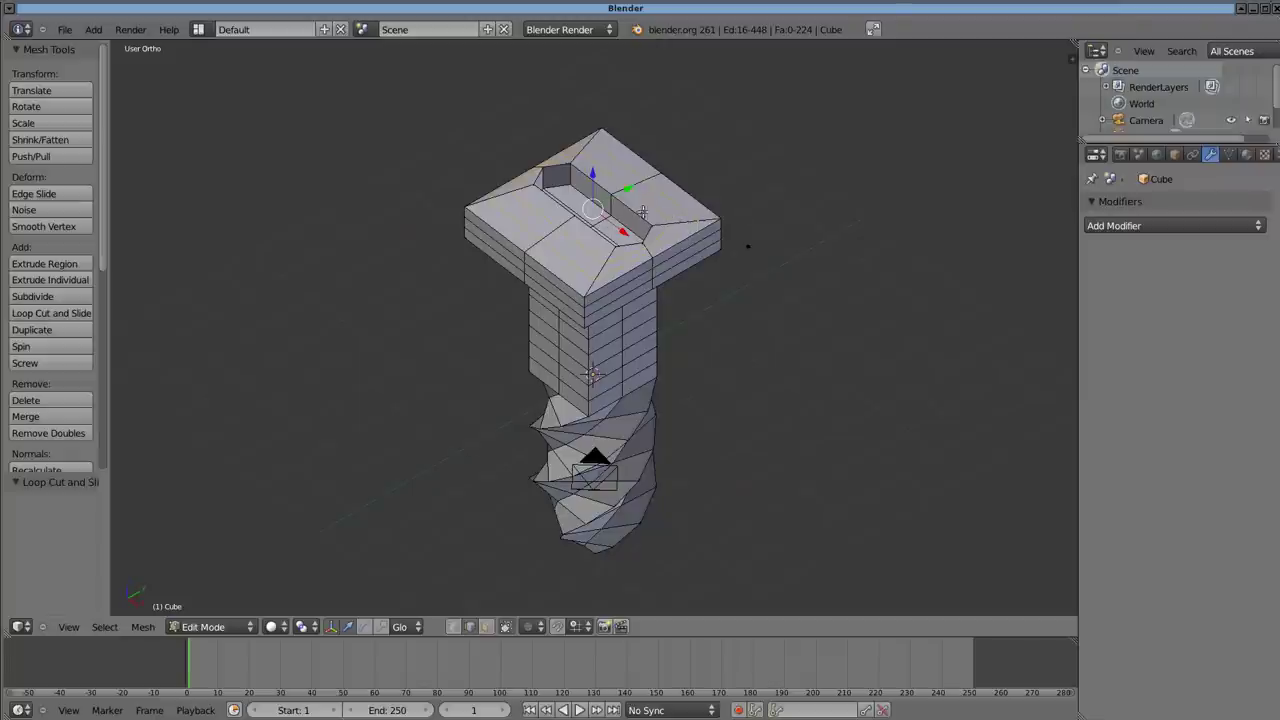
{"action": "key", "text": "ctrl+r"}
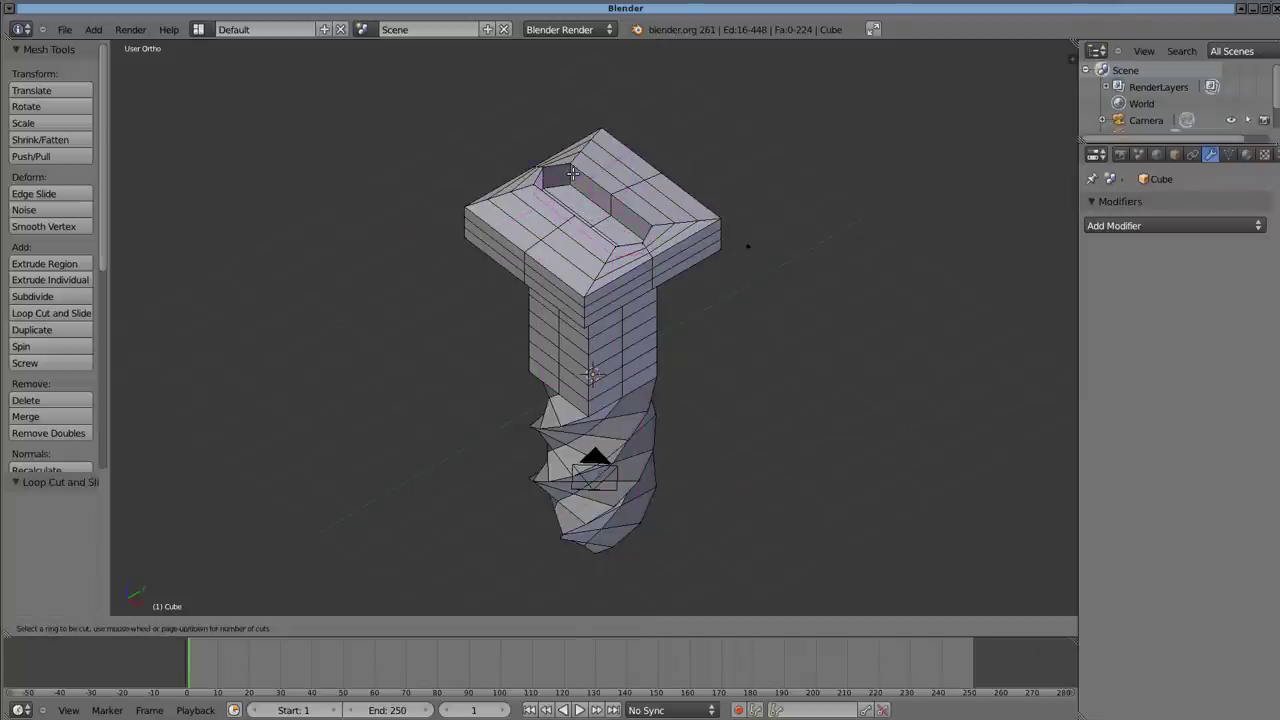
{"action": "left_click", "coordinate": [572, 174]}
{"action": "left_click", "coordinate": [572, 174]}
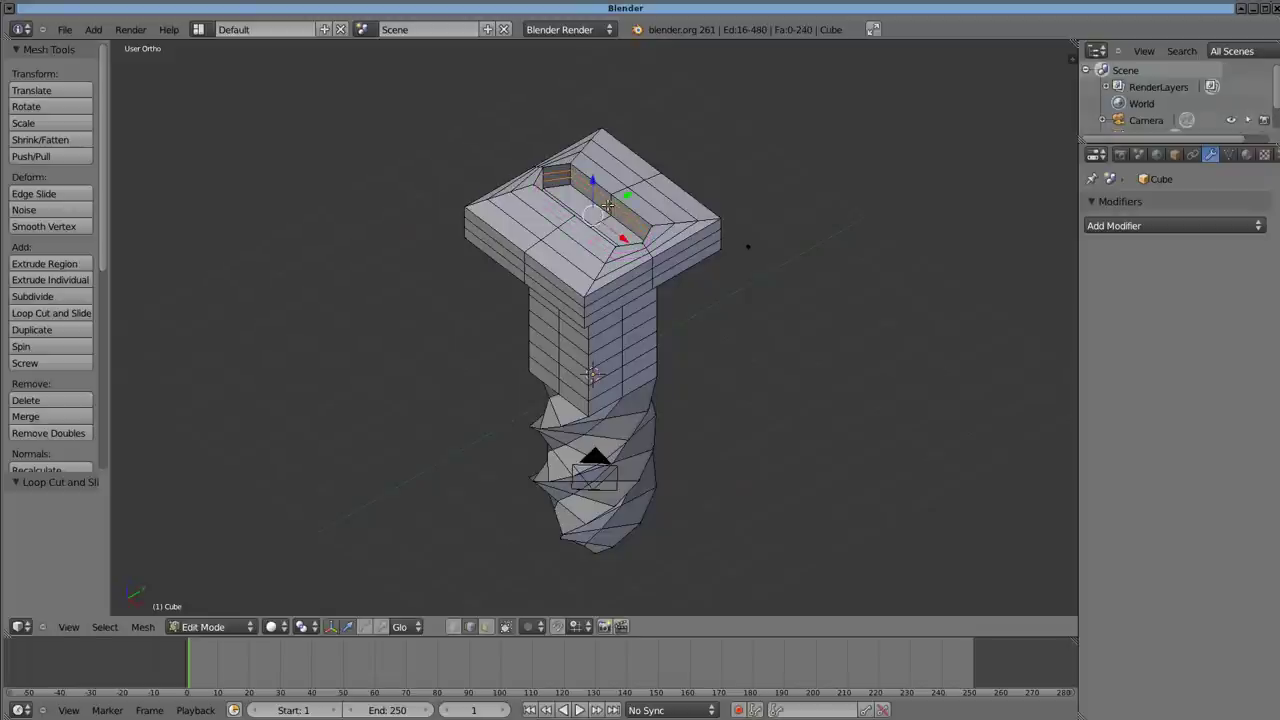
- In Object Mode, add a Subdivision Surface modifier to the screw with View and Render subdivisions both set to 3
{"action": "key", "text": "Tab"}
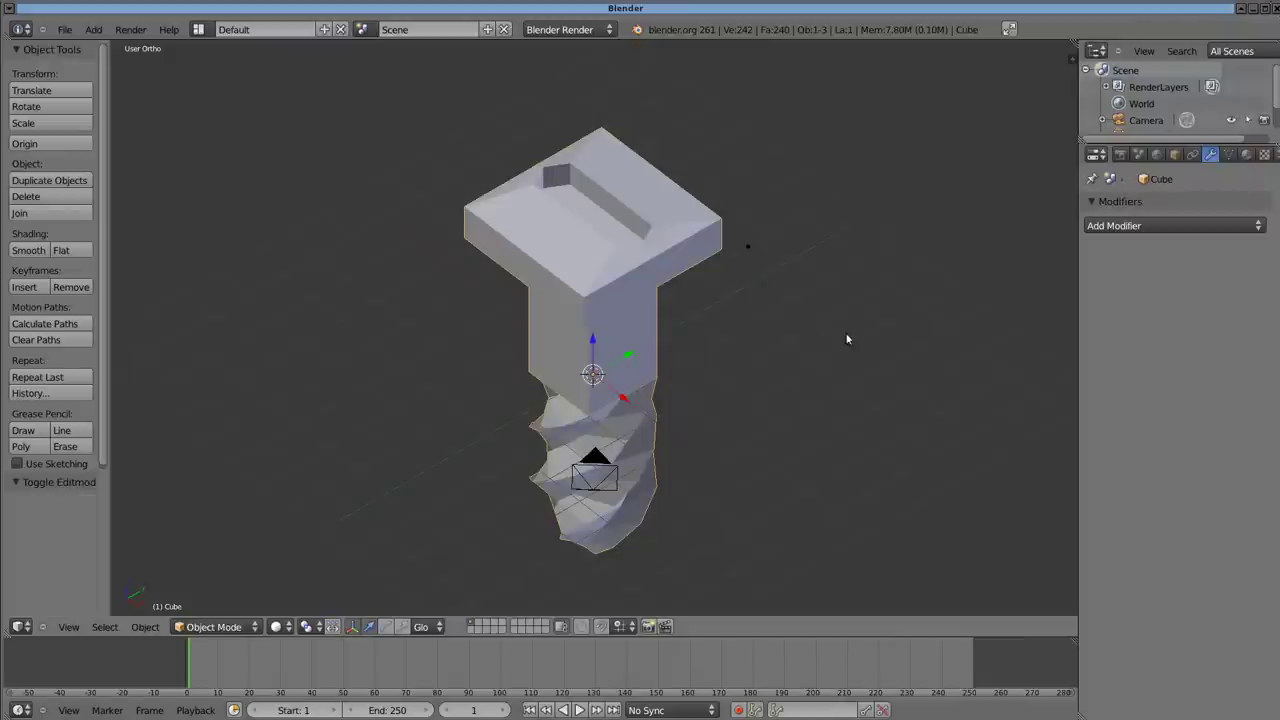
{"action": "left_click", "coordinate": [1238, 228]}
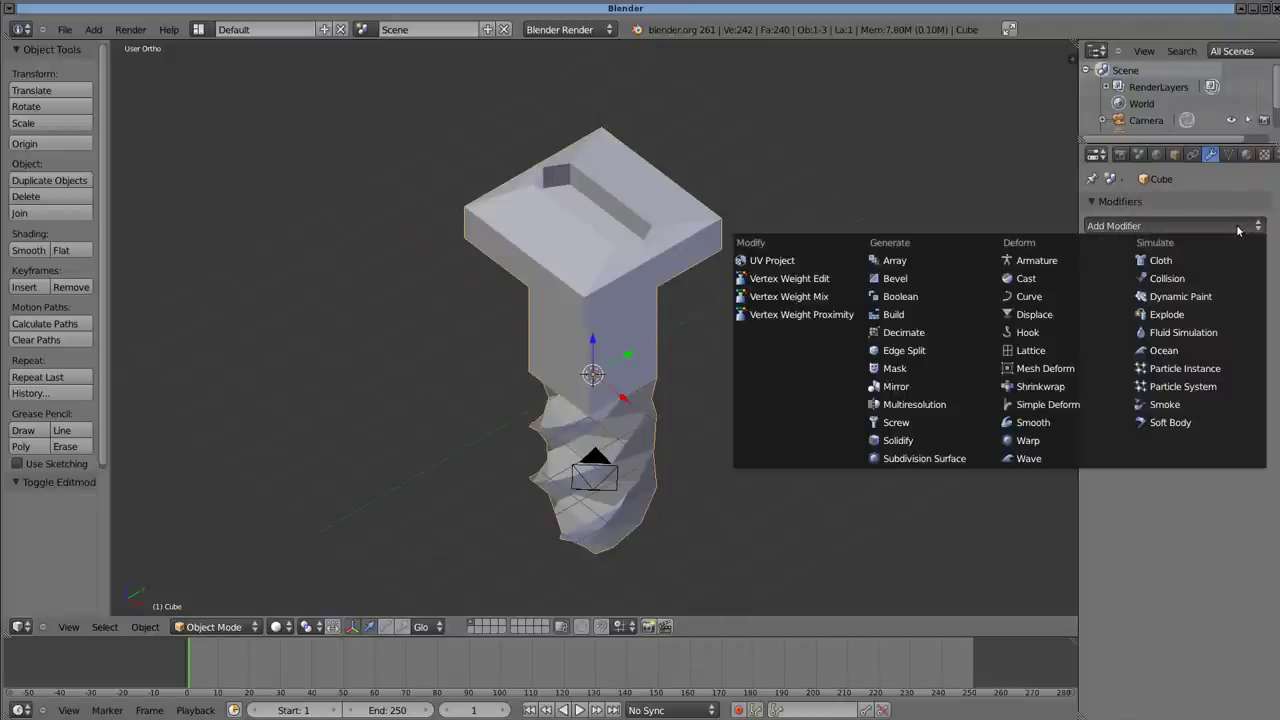
{"action": "left_click", "coordinate": [955, 460]}
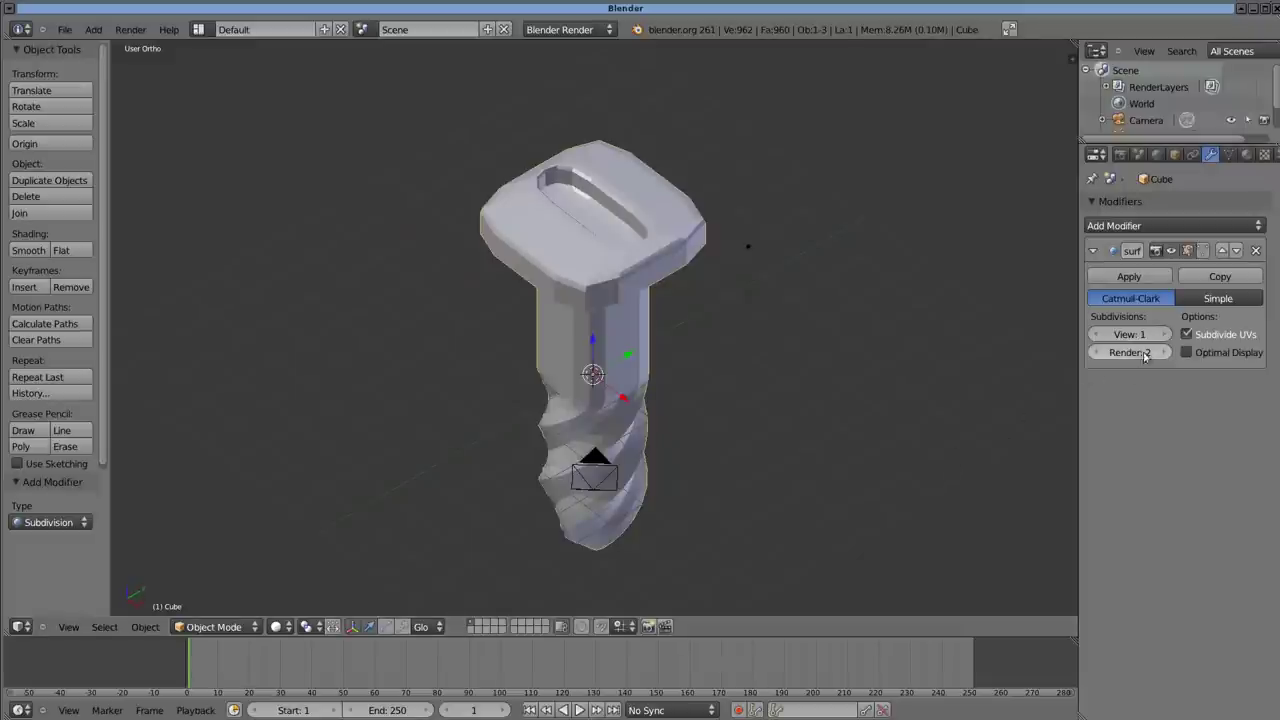
{"action": "left_click", "coordinate": [1165, 334]}
{"action": "left_click", "coordinate": [1165, 334]}
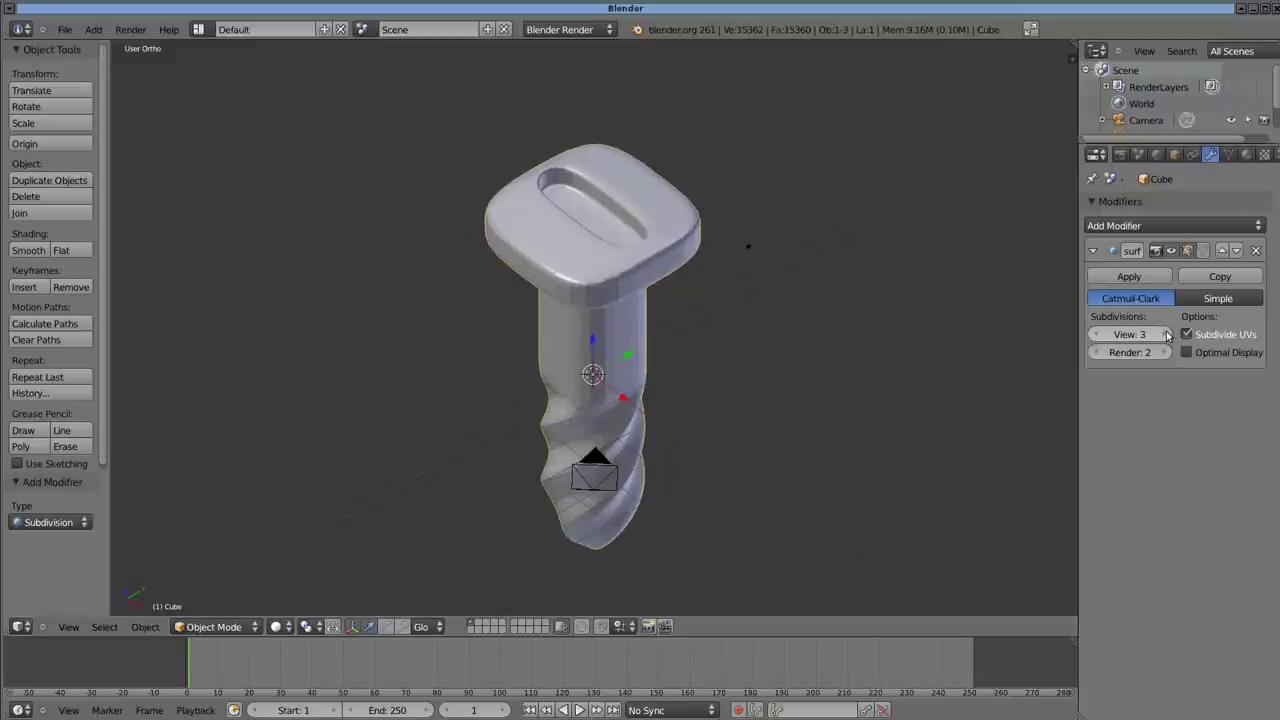
{"action": "left_click", "coordinate": [1164, 353]}
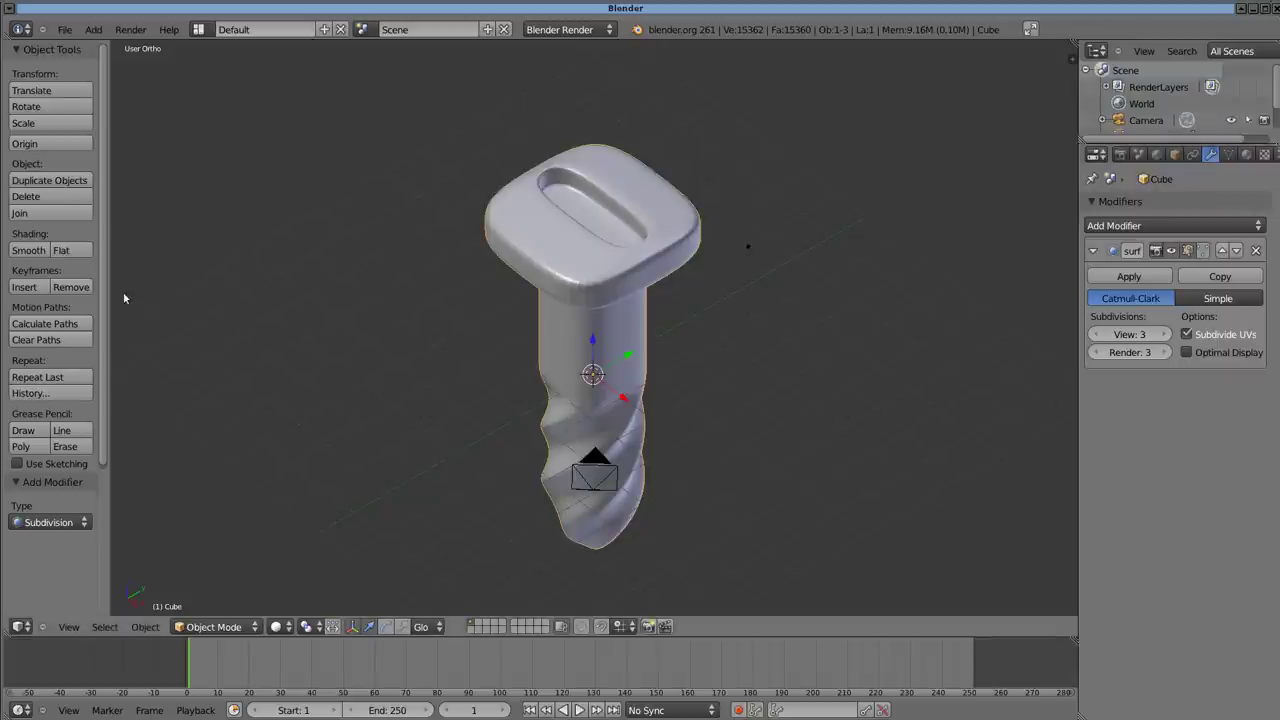
- Apply smooth shading to the whole screw object
{"action": "left_click", "coordinate": [40, 252]}
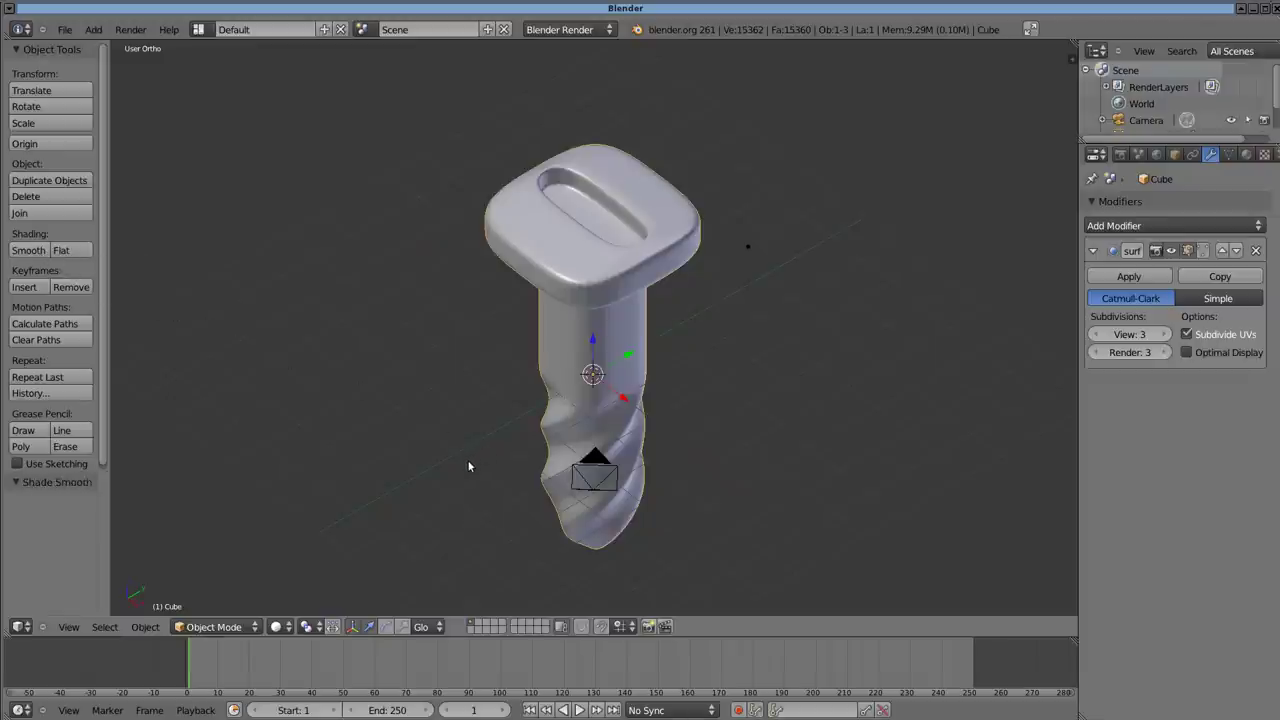
{"action": "middle_click_drag", "start_coordinate": [468, 466], "coordinate": [476, 302]}
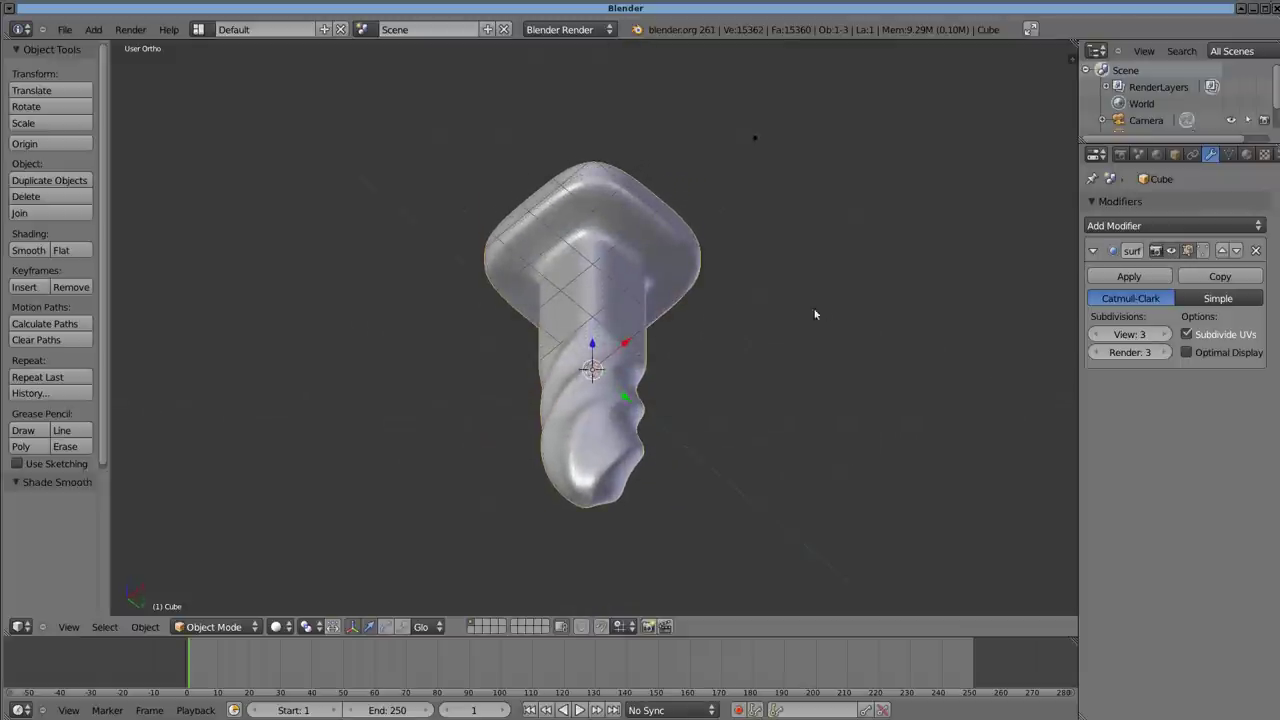
{"action": "middle_click_drag", "start_coordinate": [867, 313], "coordinate": [508, 506]}
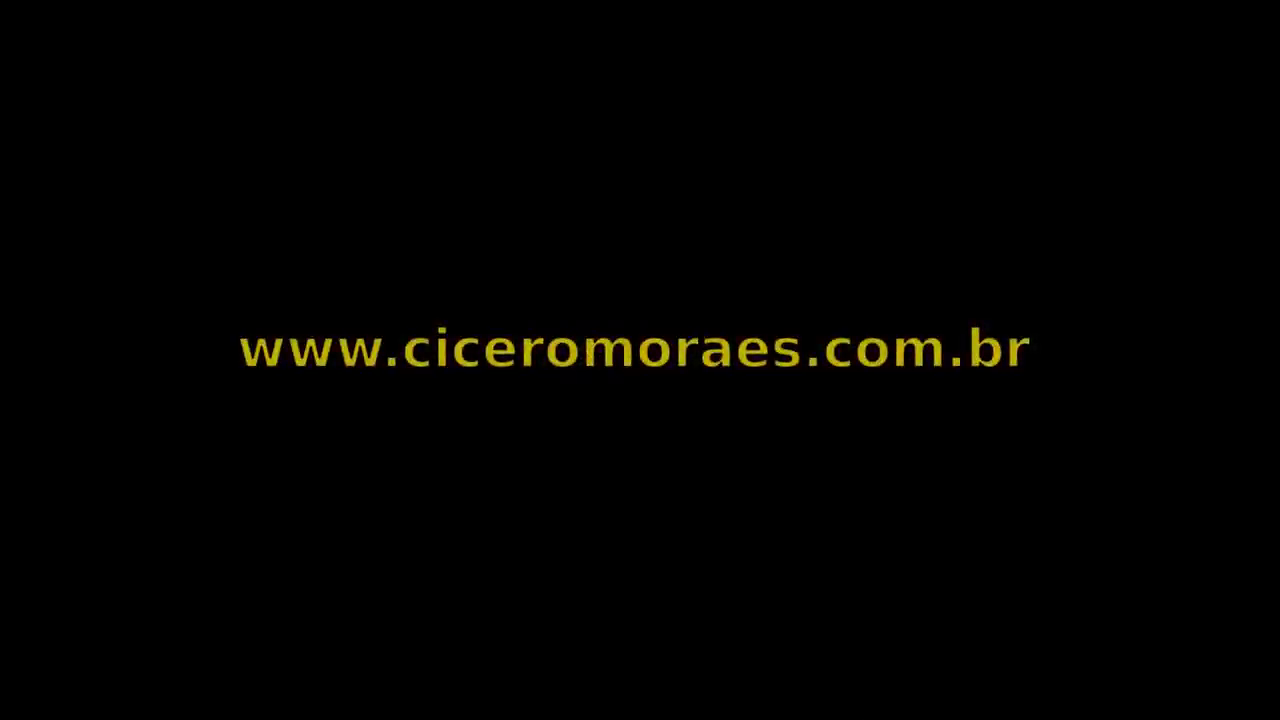